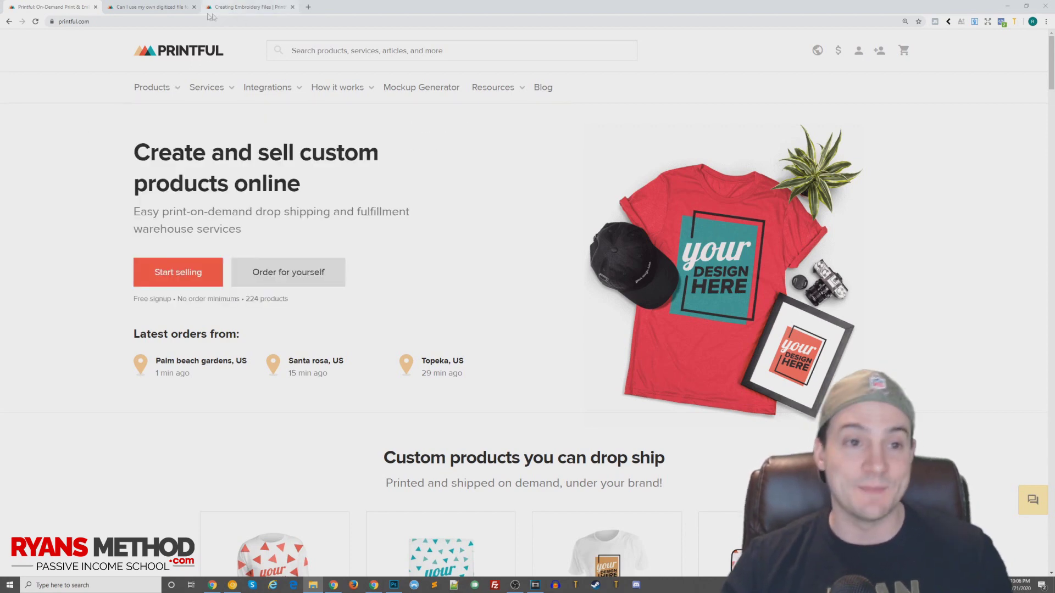
# Step: Bring up the FAQ page about using your own digitized file for embroidery and enlarge it for reading
pyautogui.click(164, 11)
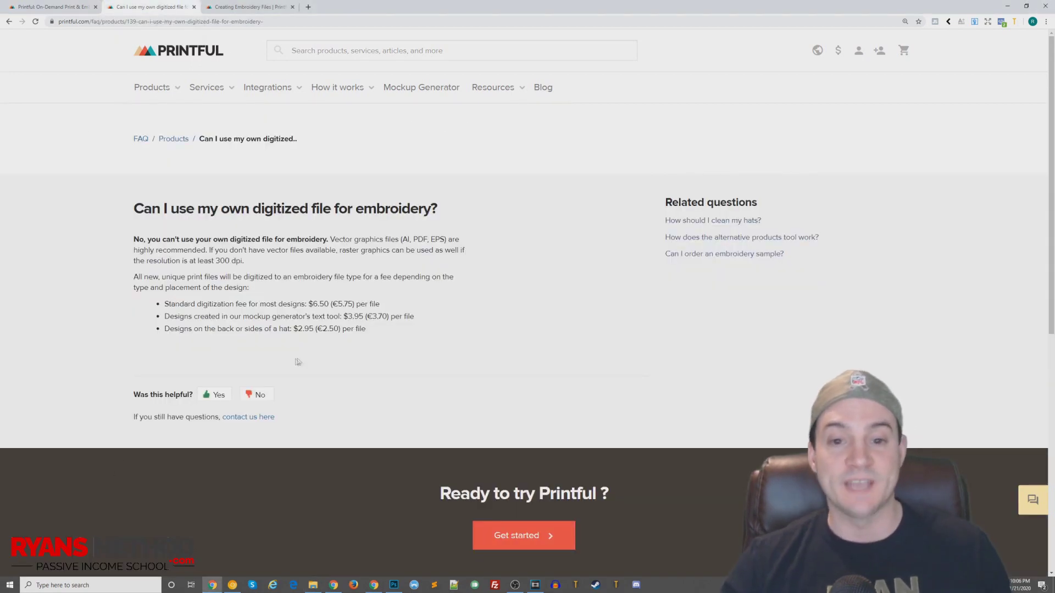
pyautogui.hotkey('ctrl', '+')
pyautogui.hotkey('ctrl', '+')
pyautogui.hotkey('ctrl', '+')
pyautogui.hotkey('ctrl', '+')
pyautogui.scroll(-1, 379, 352)
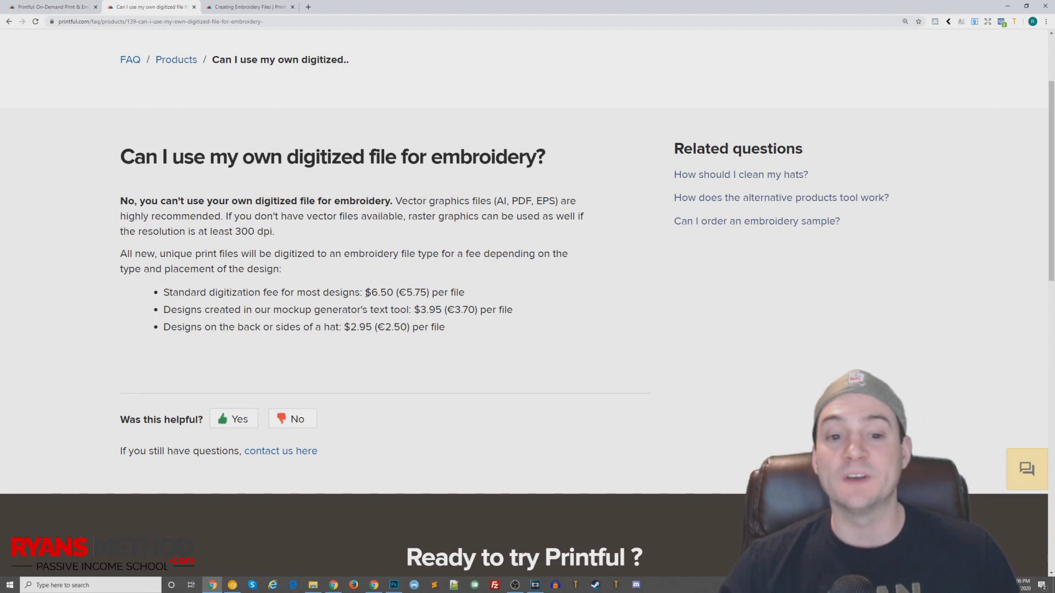
# Step: Examine the digitization fees for standard designs, text-tool designs, and designs on the back or sides of a hat
pyautogui.moveTo(165, 293); pyautogui.dragTo(395, 292)
pyautogui.click(383, 294)
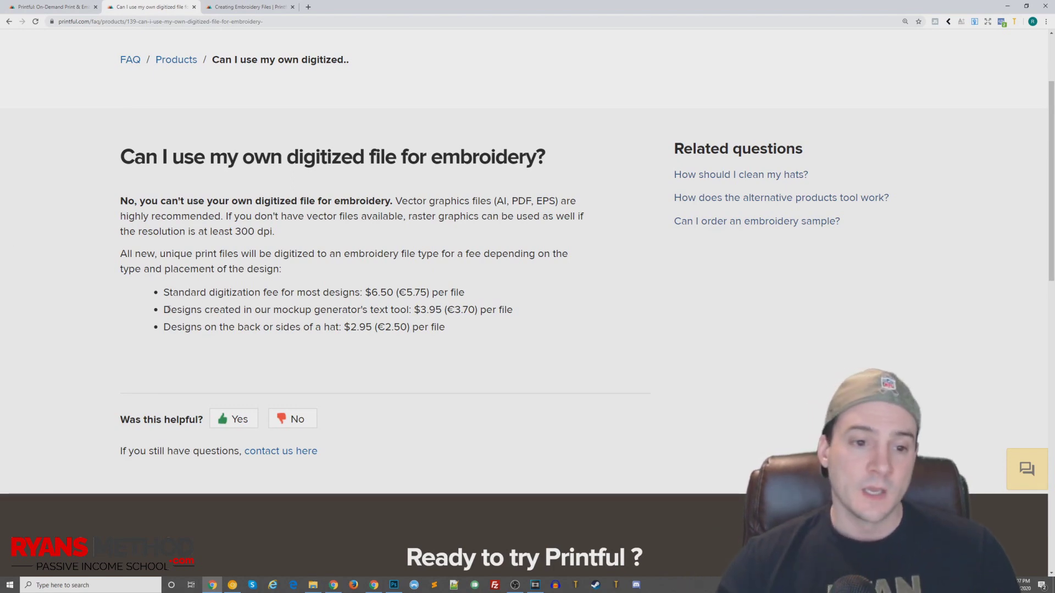
pyautogui.moveTo(163, 310); pyautogui.dragTo(445, 311)
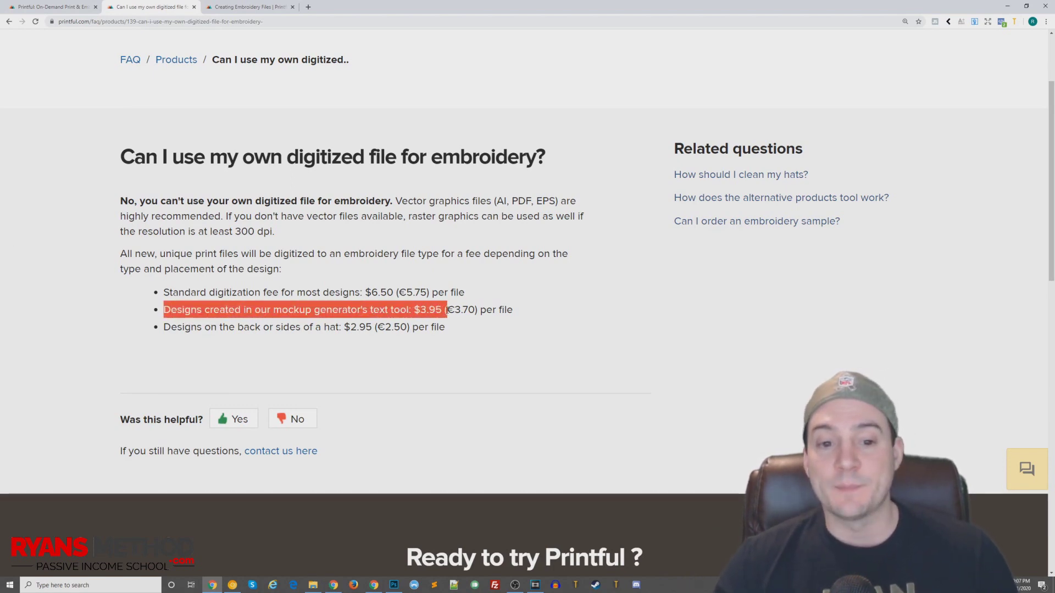
pyautogui.click(449, 310)
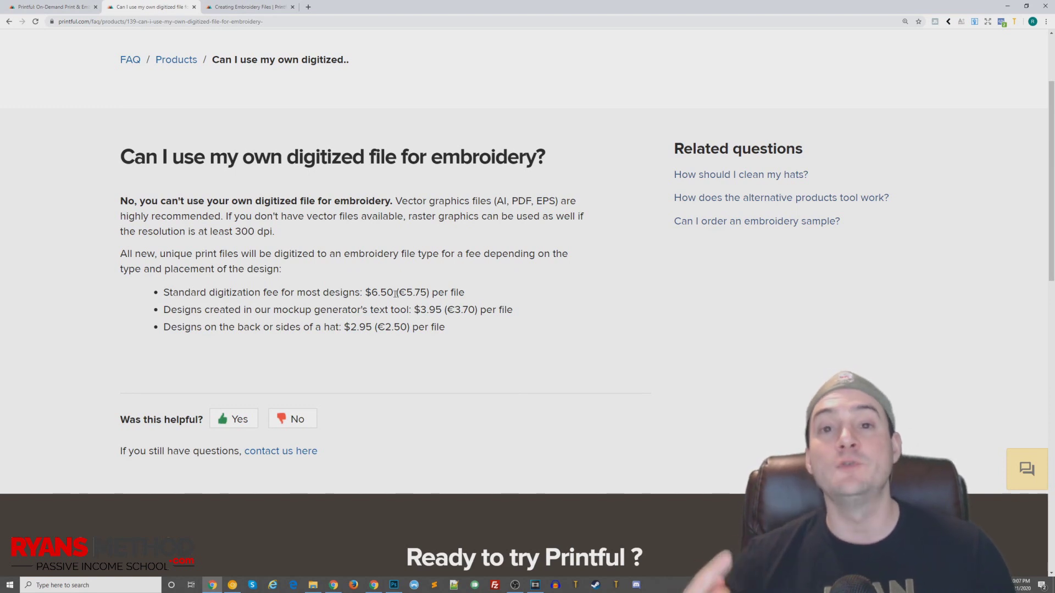
pyautogui.moveTo(414, 310); pyautogui.dragTo(365, 292)
pyautogui.click(201, 342)
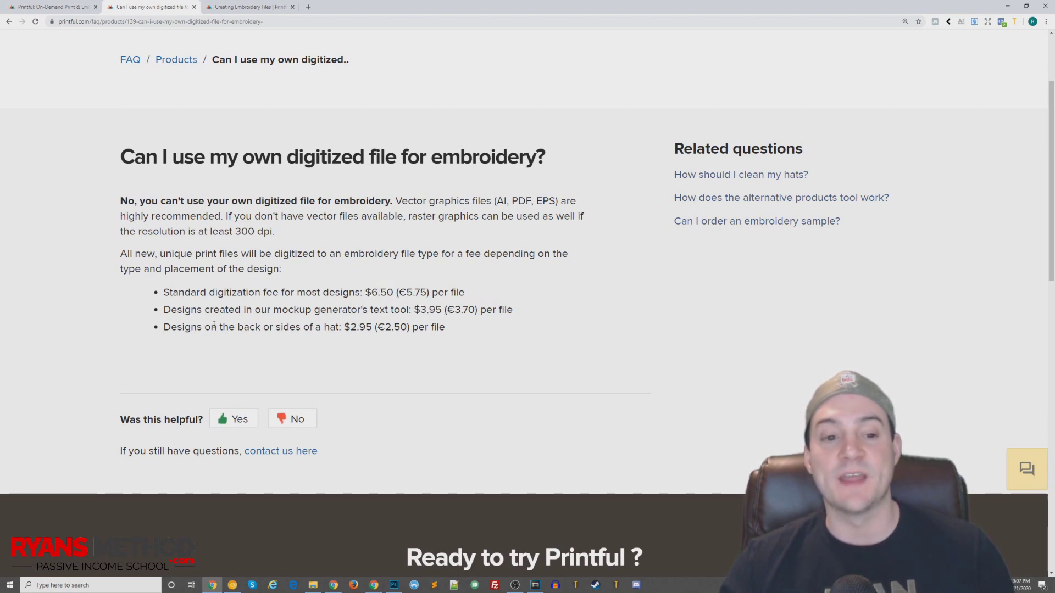
pyautogui.moveTo(170, 329); pyautogui.dragTo(344, 328)
pyautogui.click(368, 328)
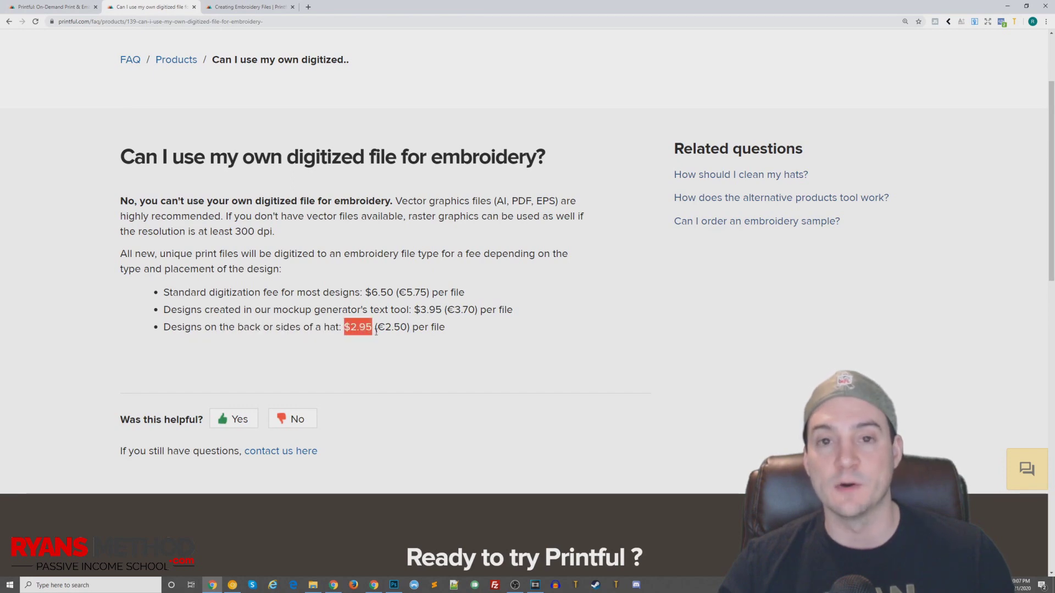
pyautogui.click(367, 330)
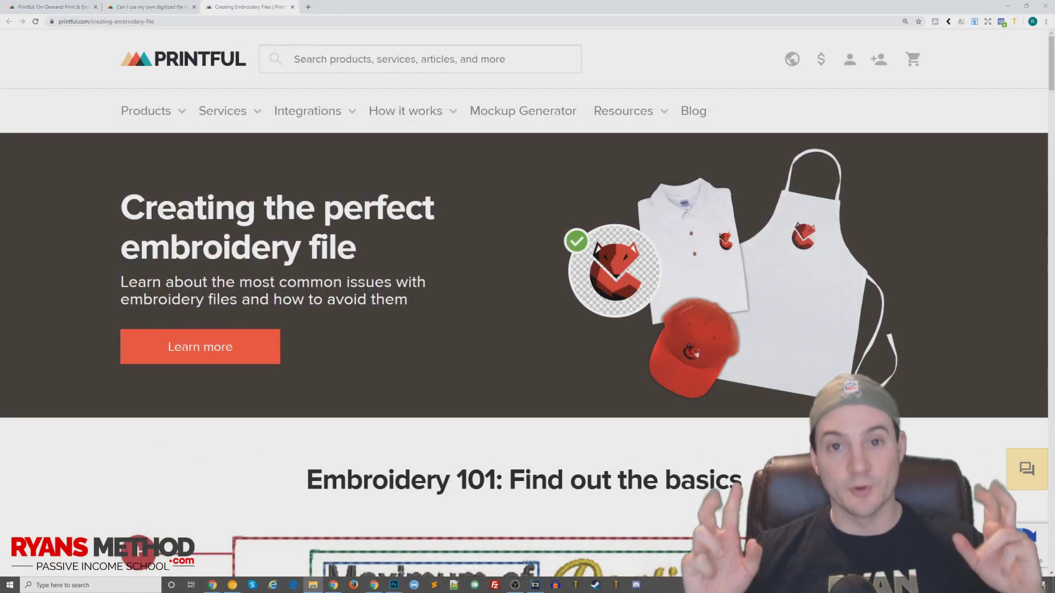
# Step: In the embroidery file guide's common issues, show the correct example for text too small and lines too thin
pyautogui.scroll(-10, 113, 270)
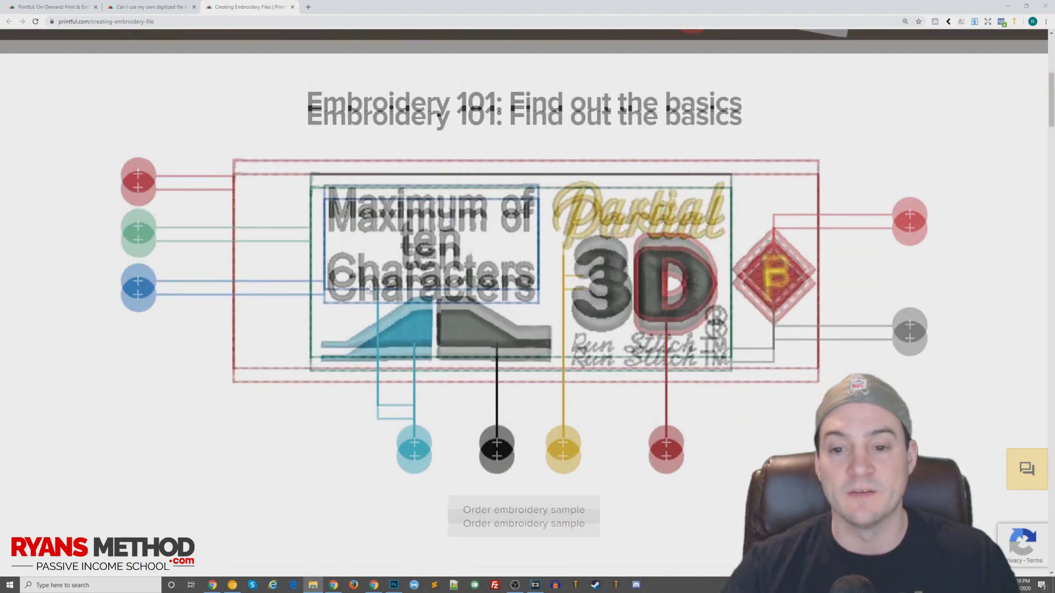
pyautogui.scroll(-5, 400, 285)
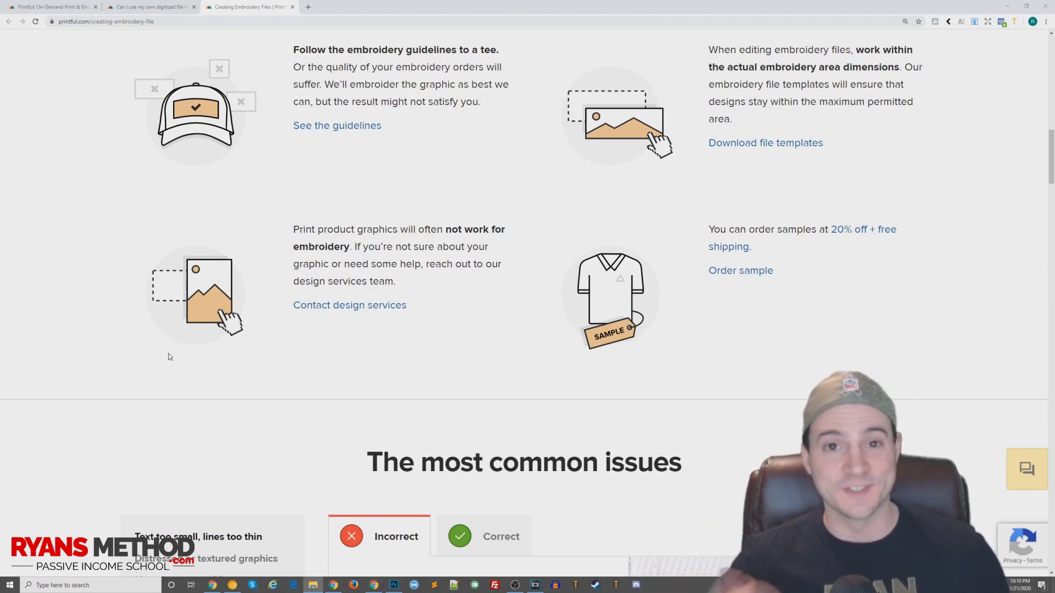
pyautogui.scroll(-5, 223, 446)
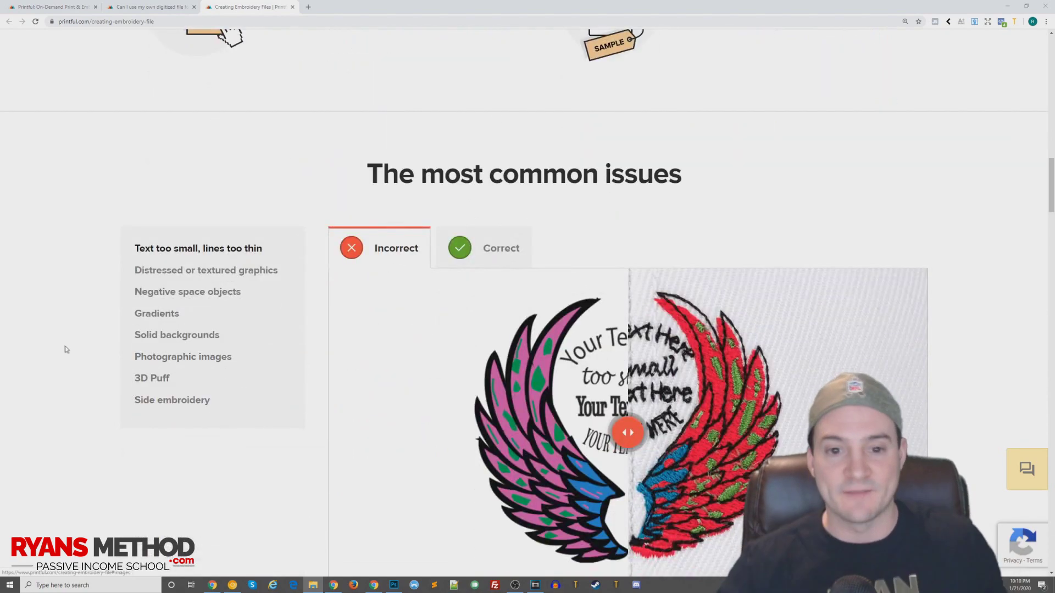
pyautogui.scroll(-2, 61, 351)
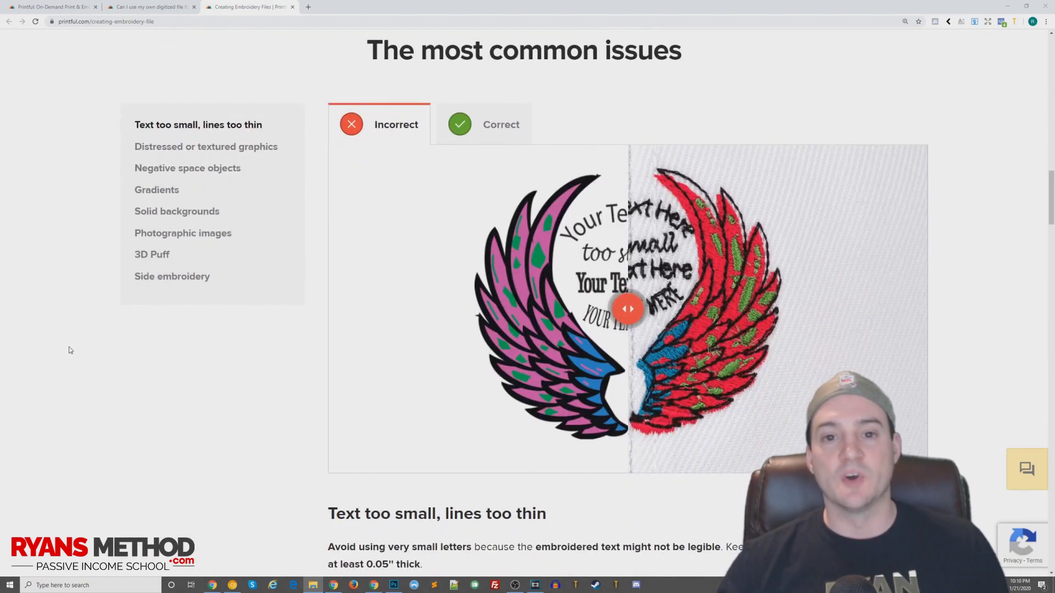
pyautogui.scroll(1, 68, 349)
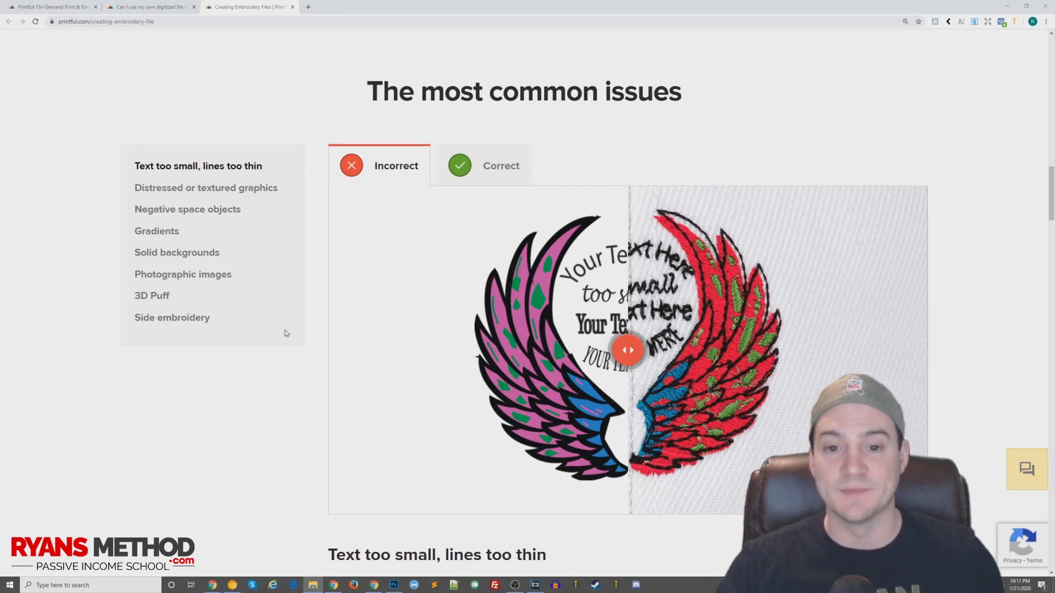
pyautogui.click(497, 172)
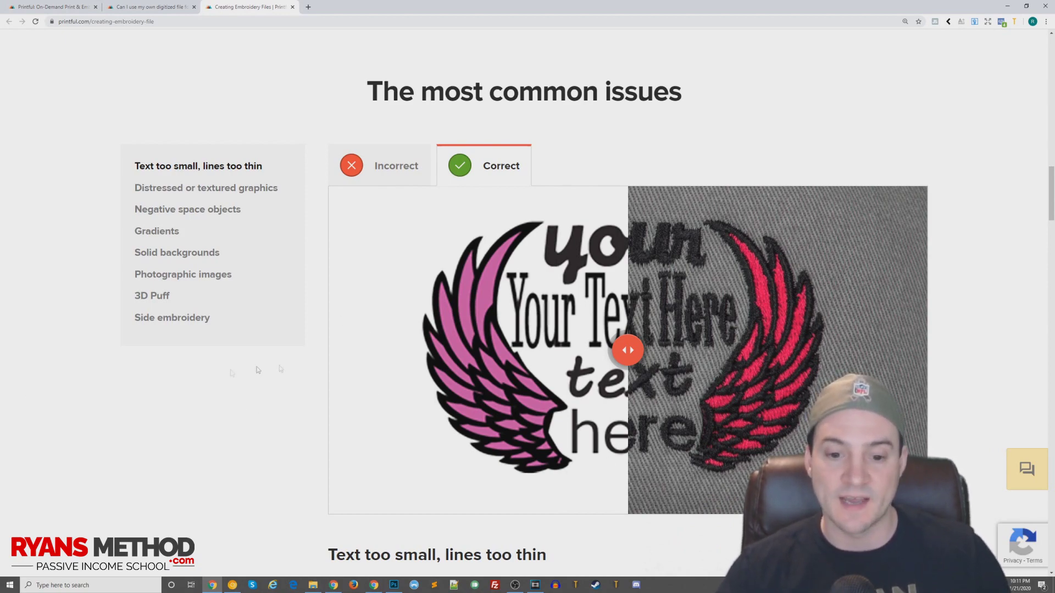
# Step: Read the guide's recommendations on embroidered text size, line thickness and fonts
pyautogui.scroll(-5, 279, 365)
pyautogui.moveTo(338, 225); pyautogui.dragTo(554, 234)
pyautogui.click(554, 234)
pyautogui.scroll(-3, 468, 374)
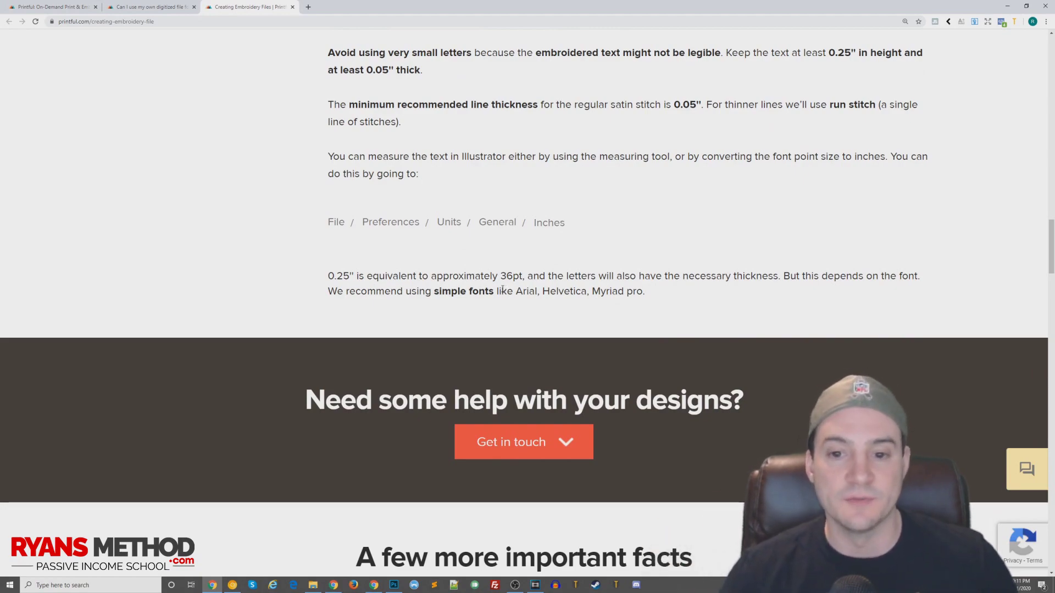
# Step: View the rabbit comparison image from the "Similar graphic, different result" section by loading its image address in a new tab
pyautogui.scroll(-5, 502, 289)
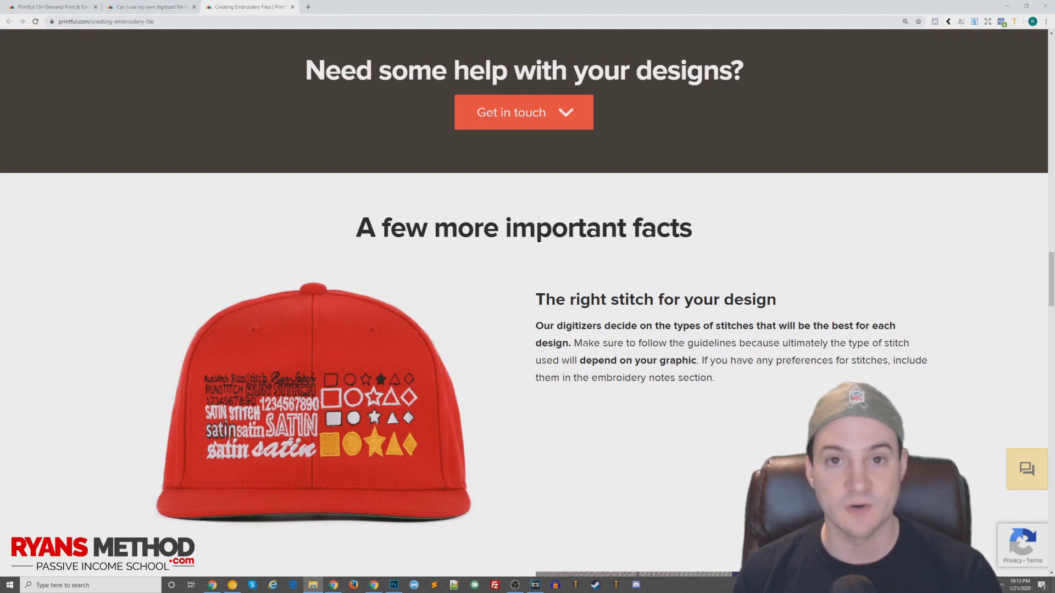
pyautogui.scroll(-5, 124, 367)
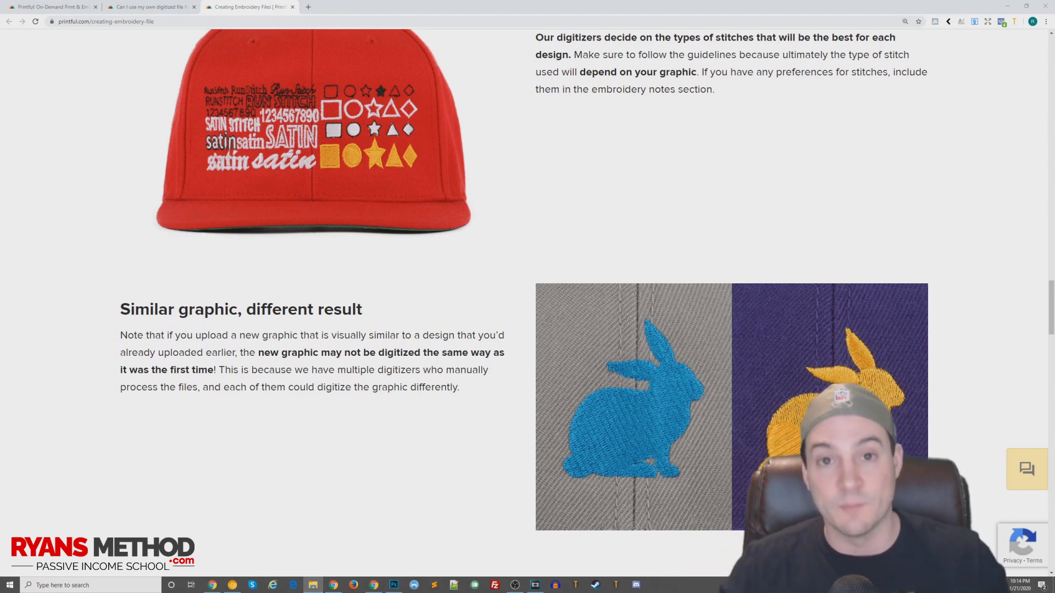
pyautogui.scroll(-2, 84, 332)
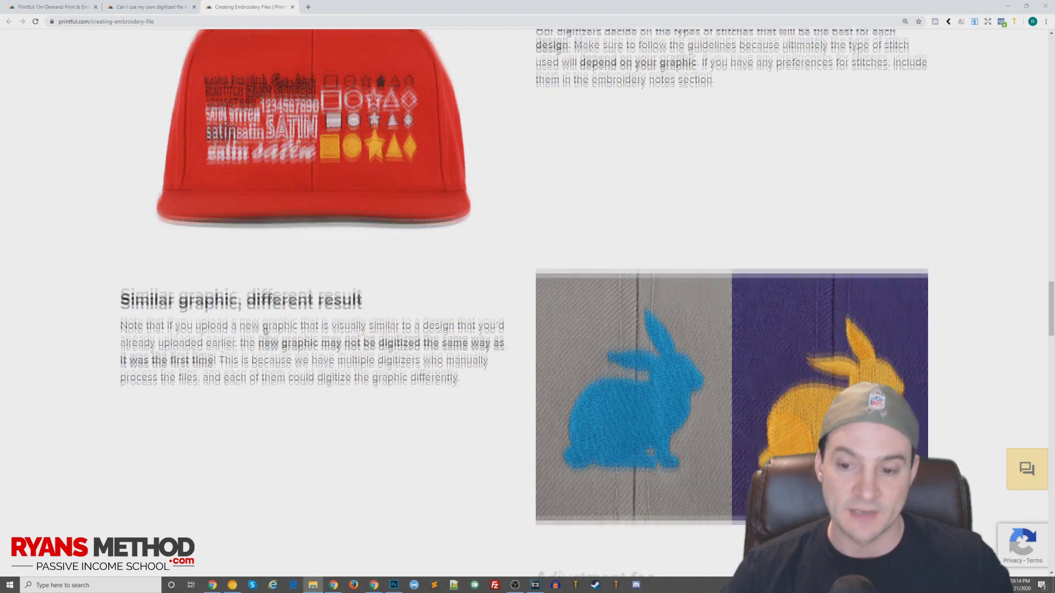
pyautogui.rightClick(671, 335)
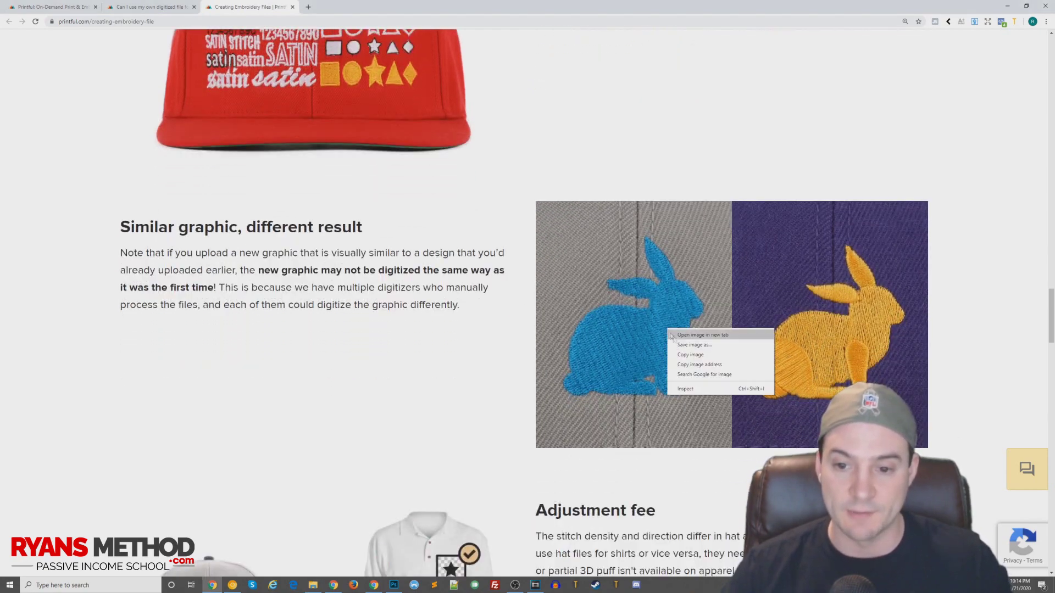
pyautogui.click(707, 366)
pyautogui.hotkey('ctrl', 't')
pyautogui.hotkey('ctrl', 'v')
pyautogui.press('Return')
pyautogui.scroll(5, 617, 326)
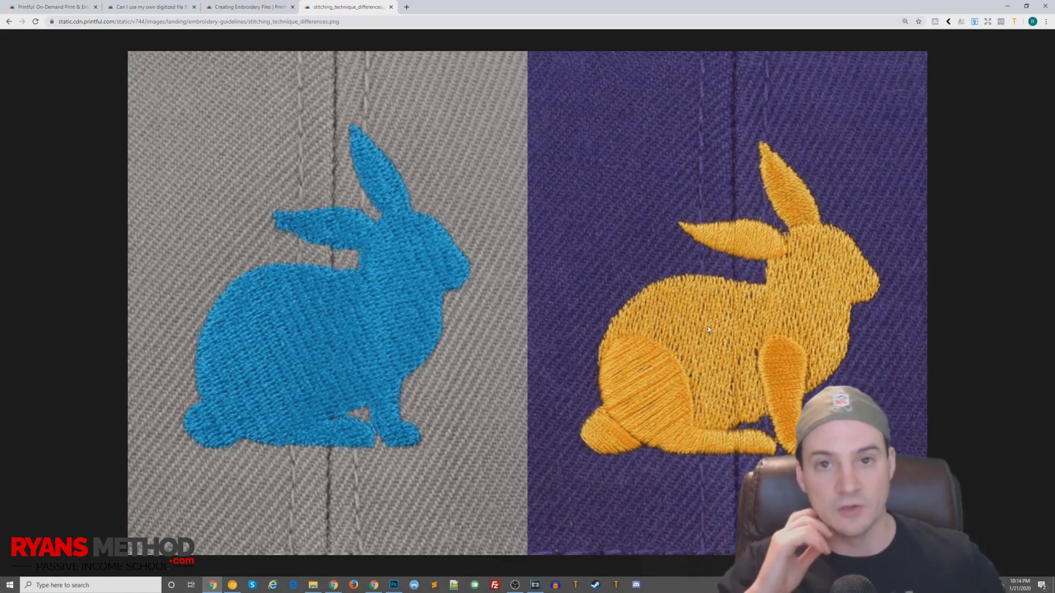
# Step: Return to the embroidery file guide and look through the rest of its facts
pyautogui.click(250, 7)
pyautogui.scroll(-4, 96, 310)
pyautogui.scroll(-7, 100, 313)
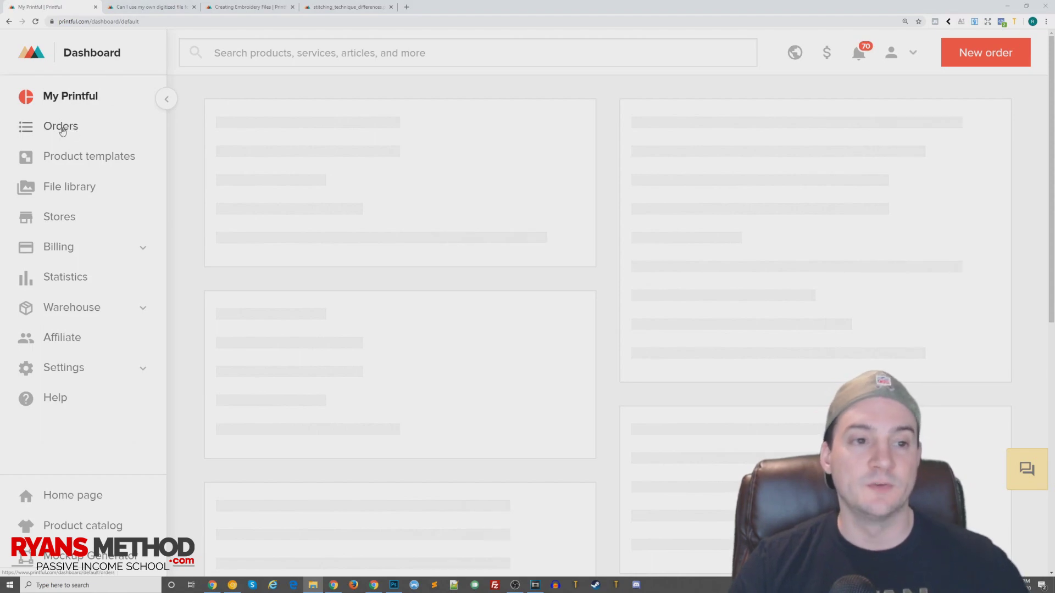
# Step: Start a new sample order and begin adding a product from the new products catalog
pyautogui.click(59, 128)
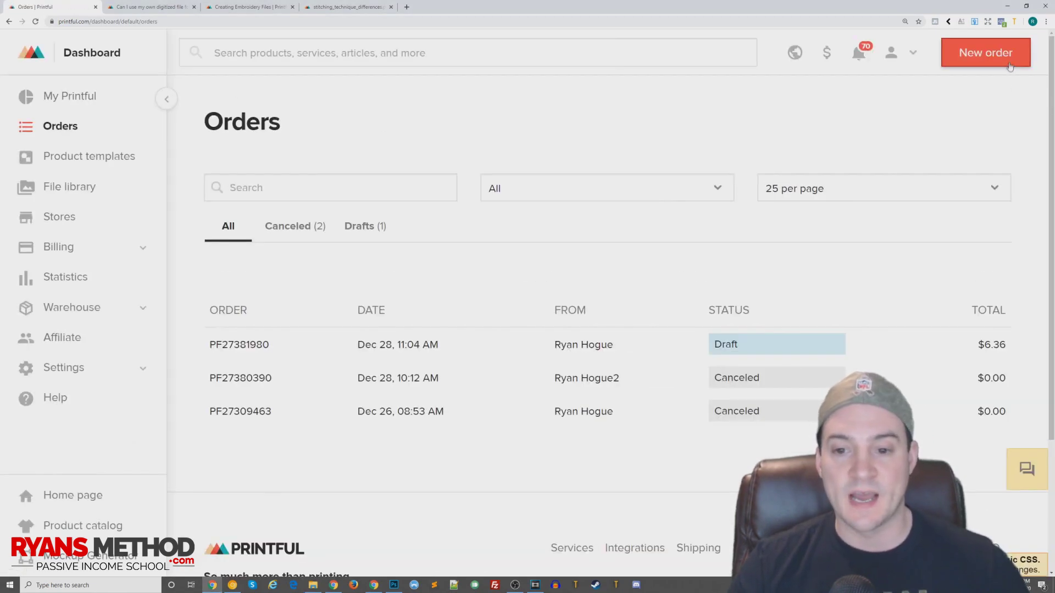
pyautogui.click(1007, 58)
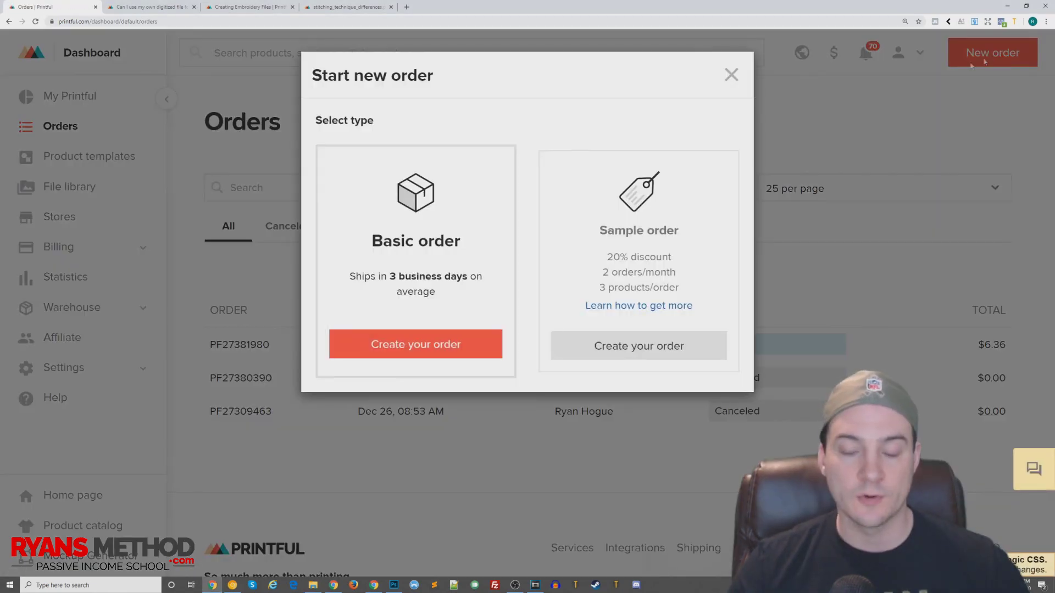
pyautogui.click(636, 339)
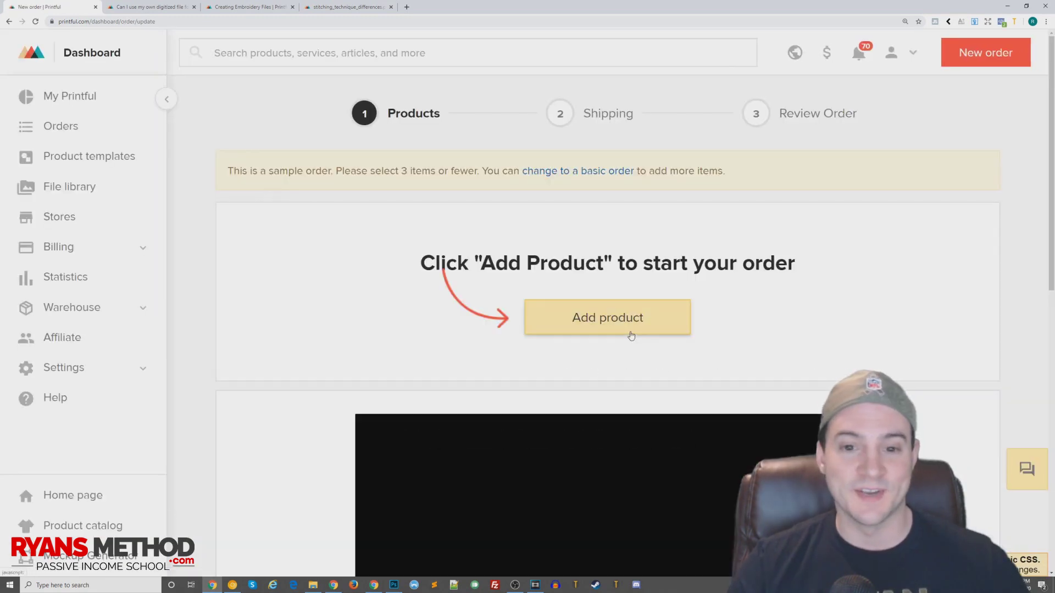
pyautogui.click(597, 319)
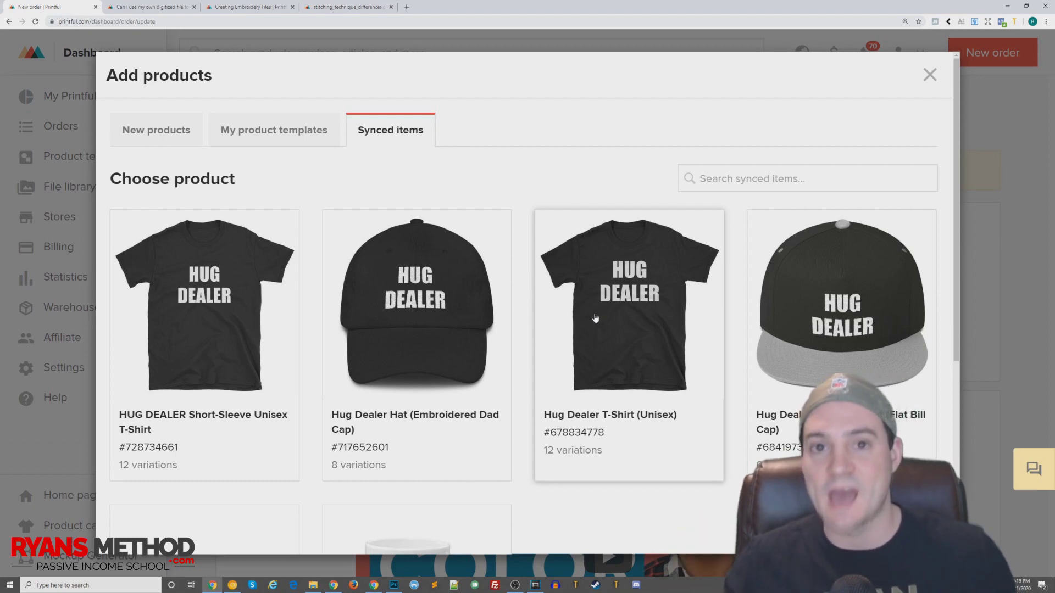
pyautogui.click(172, 133)
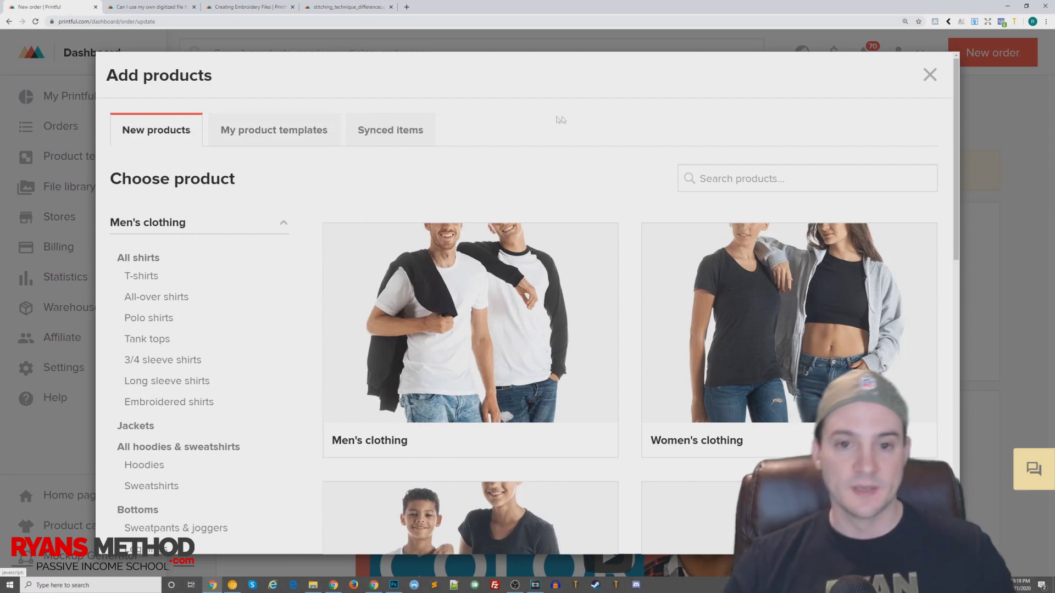
# Step: Shrink the page view and browse the product catalog's hats down to the Snapbacks category
pyautogui.hotkey('ctrl', '-')
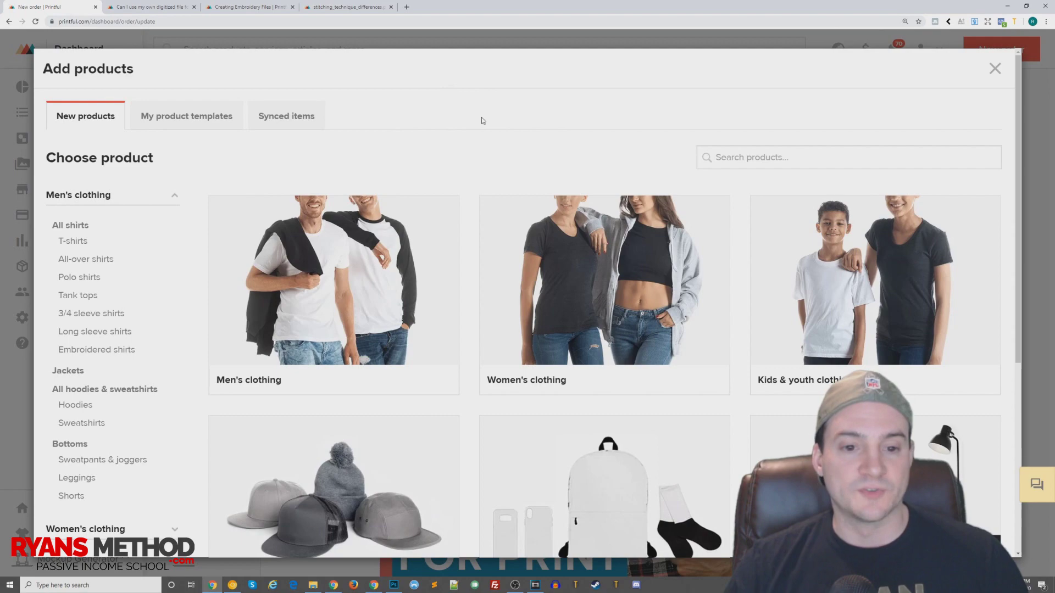
pyautogui.scroll(-1, 487, 111)
pyautogui.scroll(-1, 491, 111)
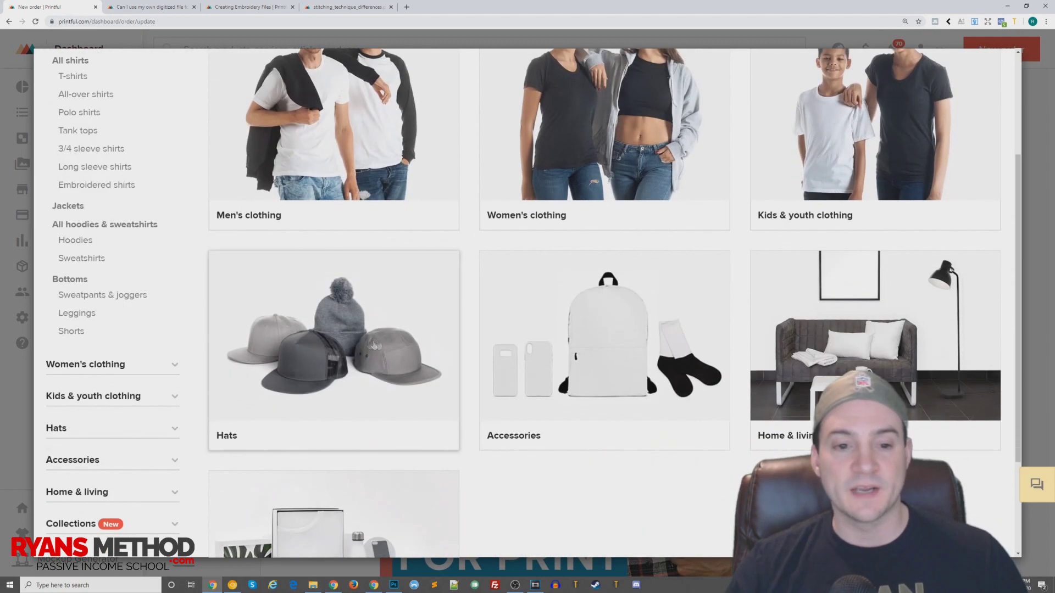
pyautogui.click(321, 333)
pyautogui.scroll(-4, 363, 310)
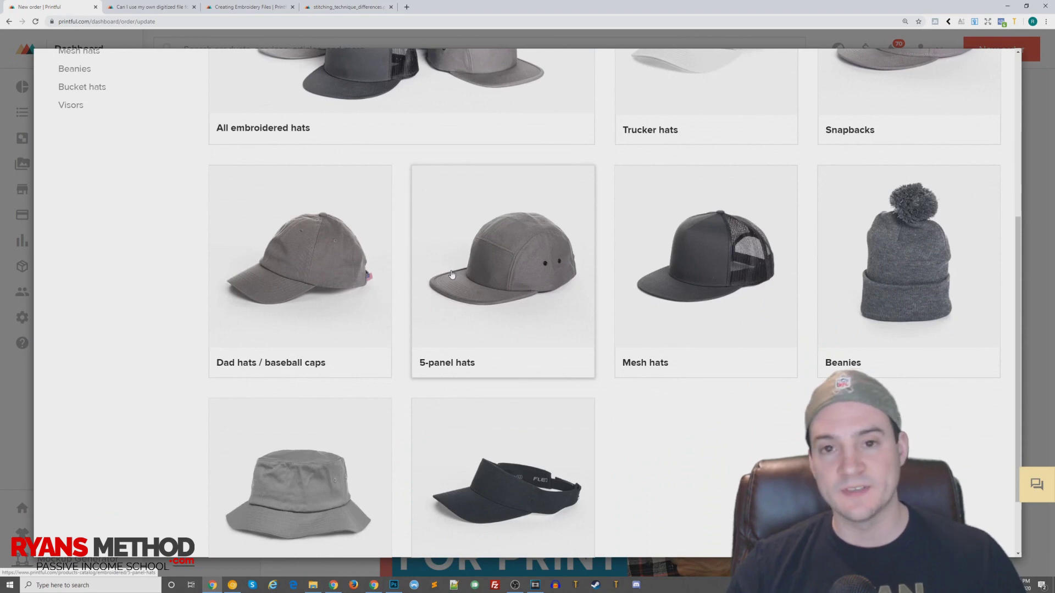
pyautogui.scroll(2, 443, 277)
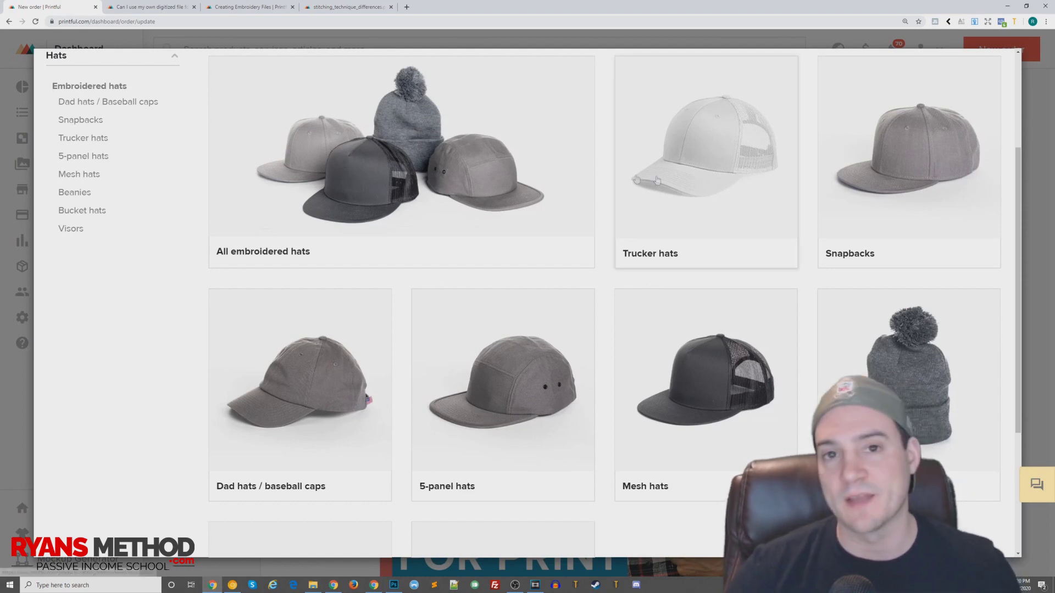
pyautogui.click(904, 167)
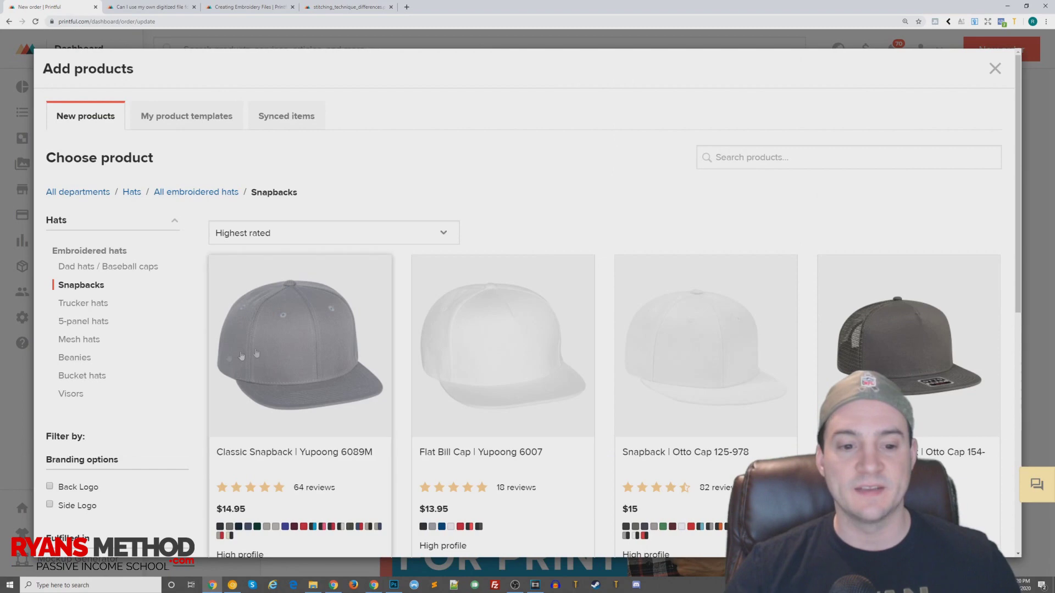
# Step: Choose the Flat Bill Cap | Yupoong 6007 as the product and bring its color and design options into view
pyautogui.scroll(-1, 291, 318)
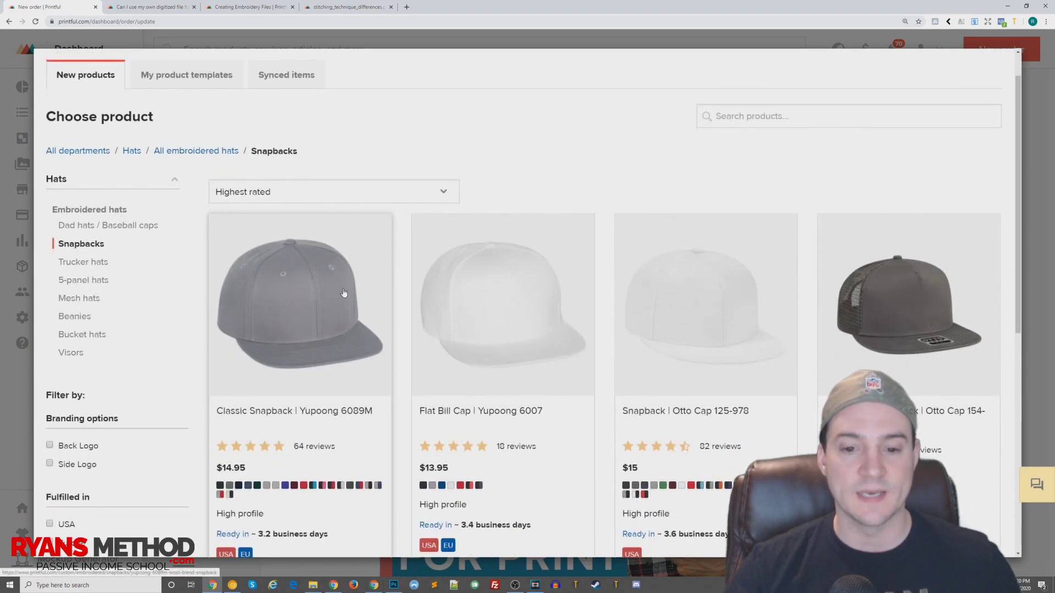
pyautogui.scroll(-1, 549, 289)
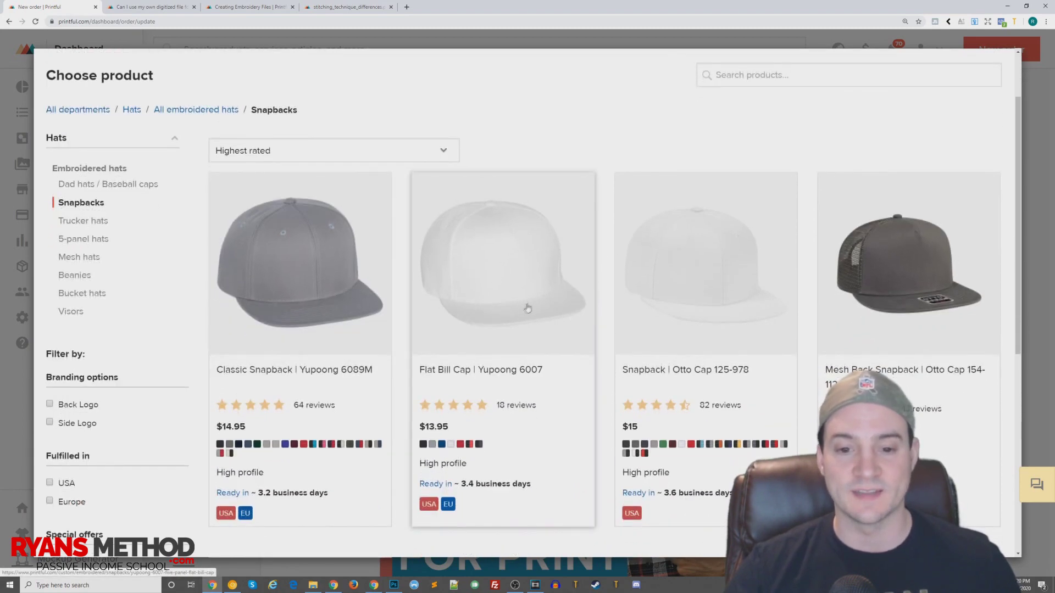
pyautogui.click(501, 288)
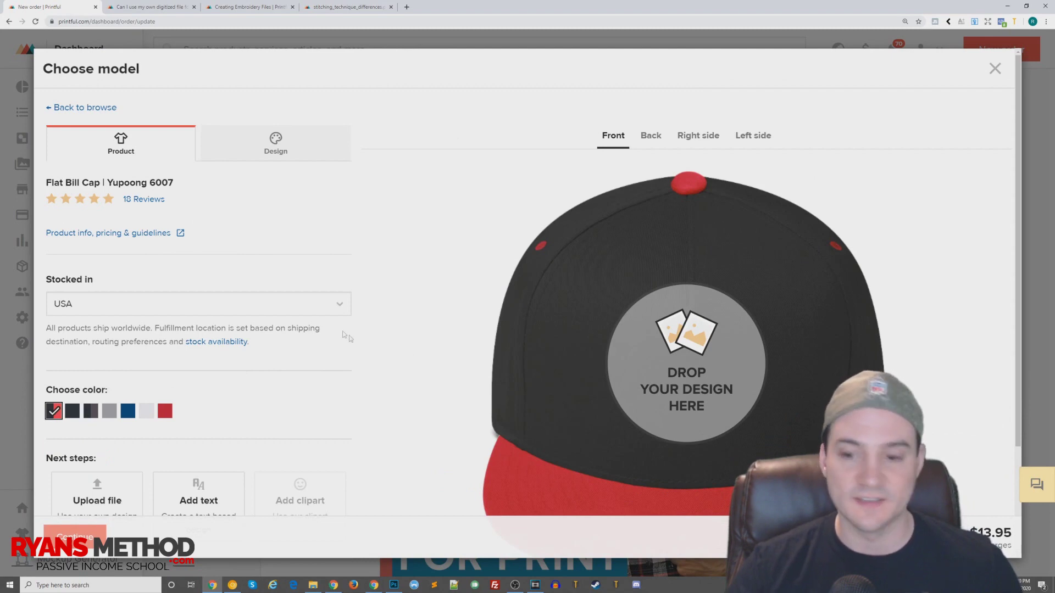
pyautogui.scroll(-2, 341, 334)
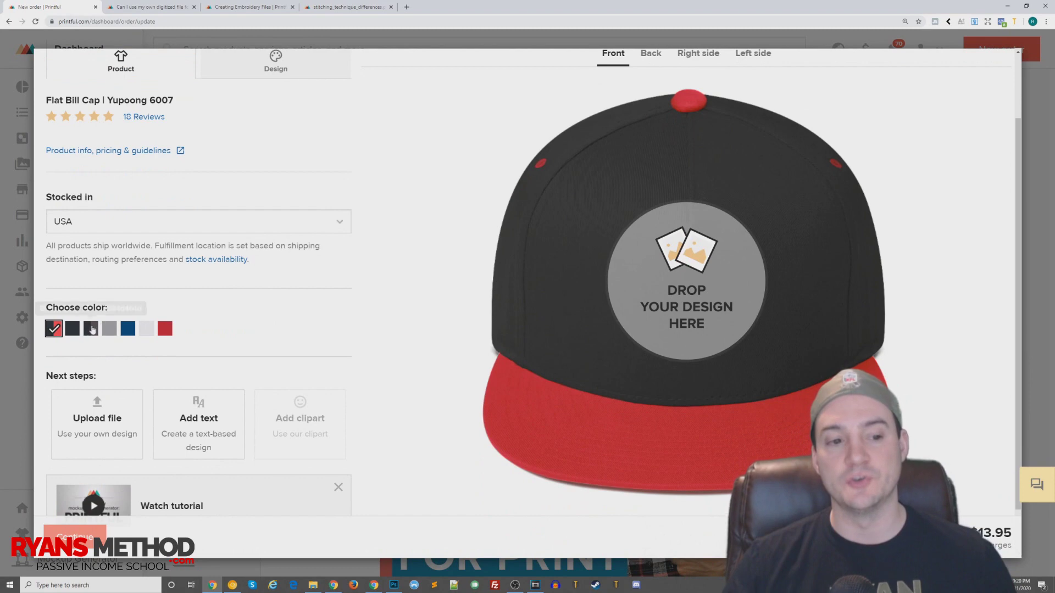
# Step: Preview the flat bill cap in several colors, choose White, and view the available stock location options
pyautogui.click(73, 331)
pyautogui.click(92, 331)
pyautogui.click(130, 332)
pyautogui.click(165, 330)
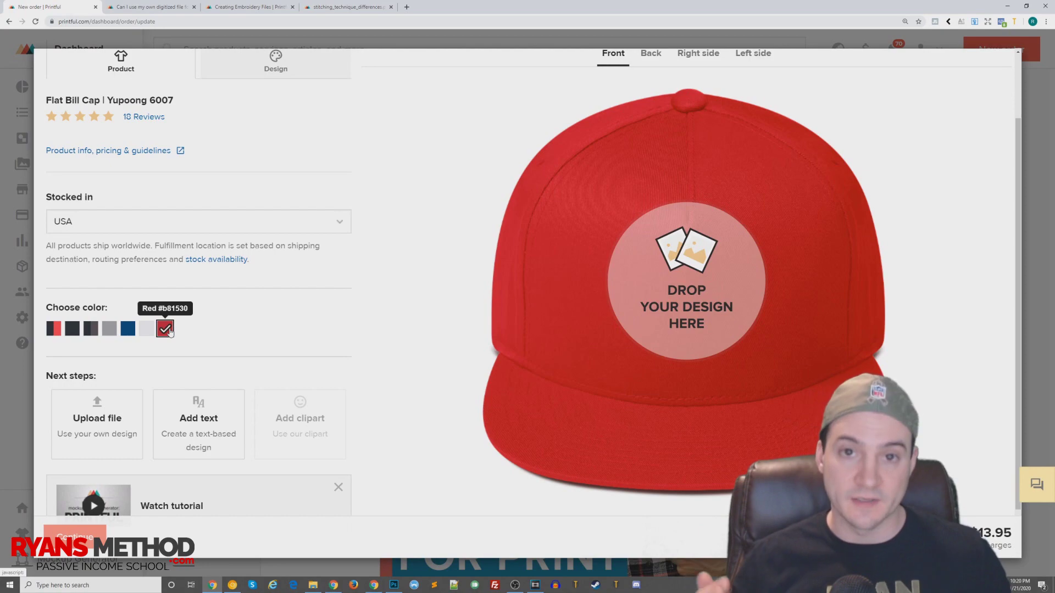
pyautogui.click(146, 329)
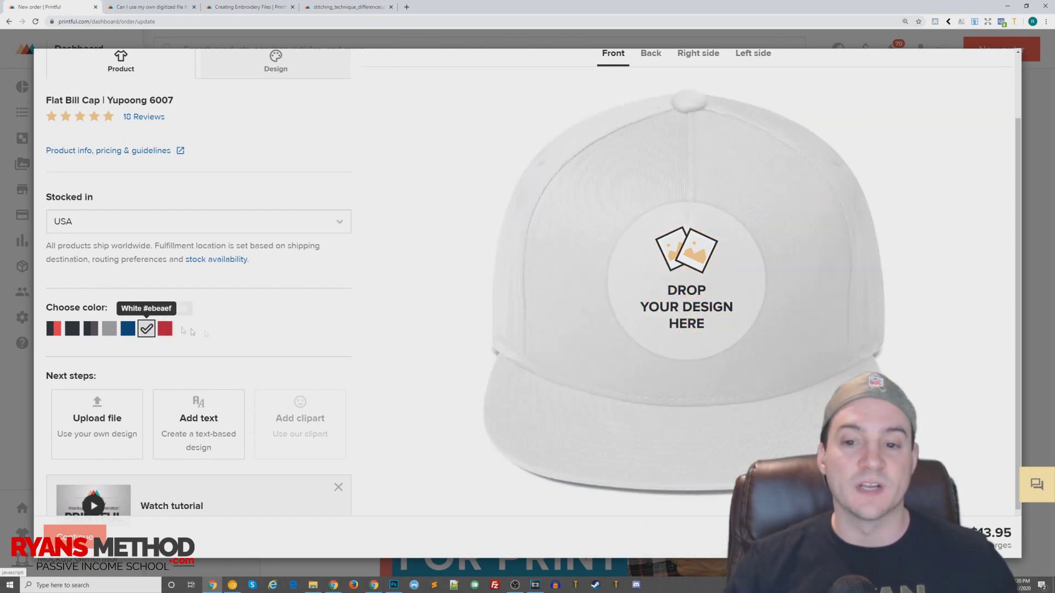
pyautogui.scroll(2, 292, 363)
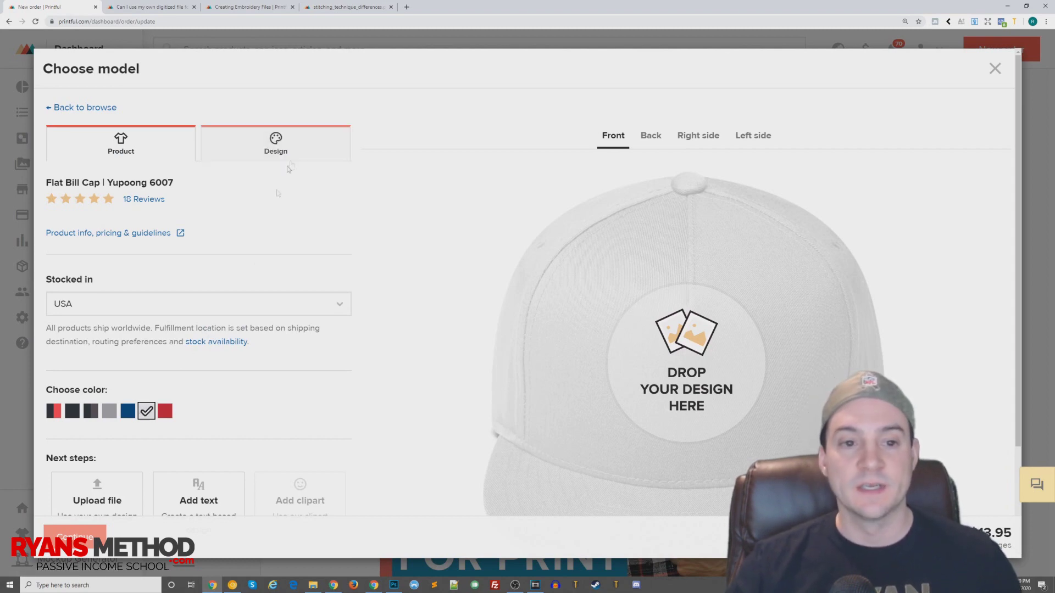
pyautogui.click(154, 303)
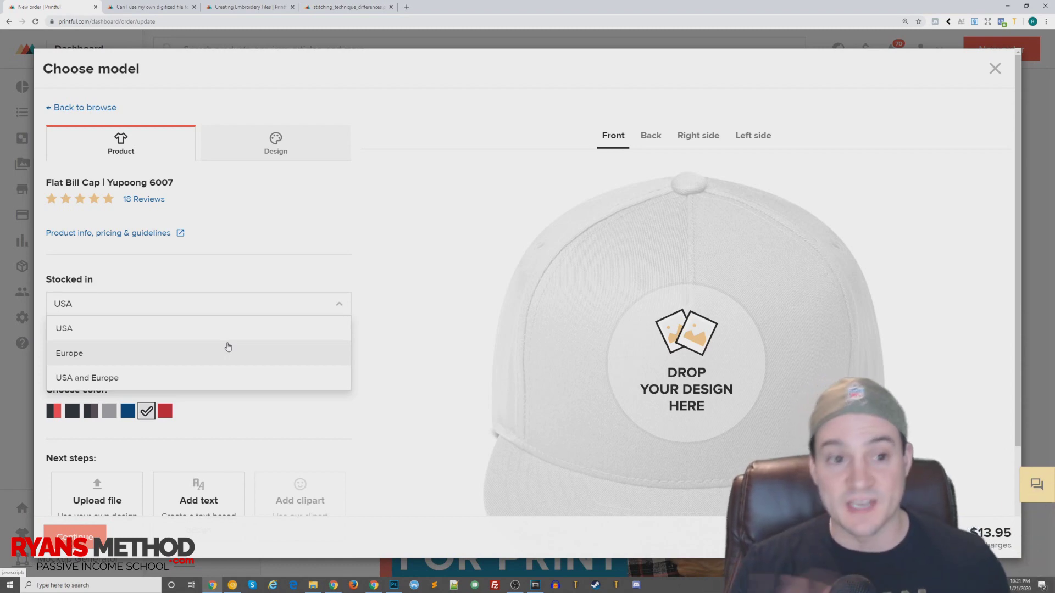
# Step: Go back to the product catalog and look through the full range of embroidered hats
pyautogui.click(87, 109)
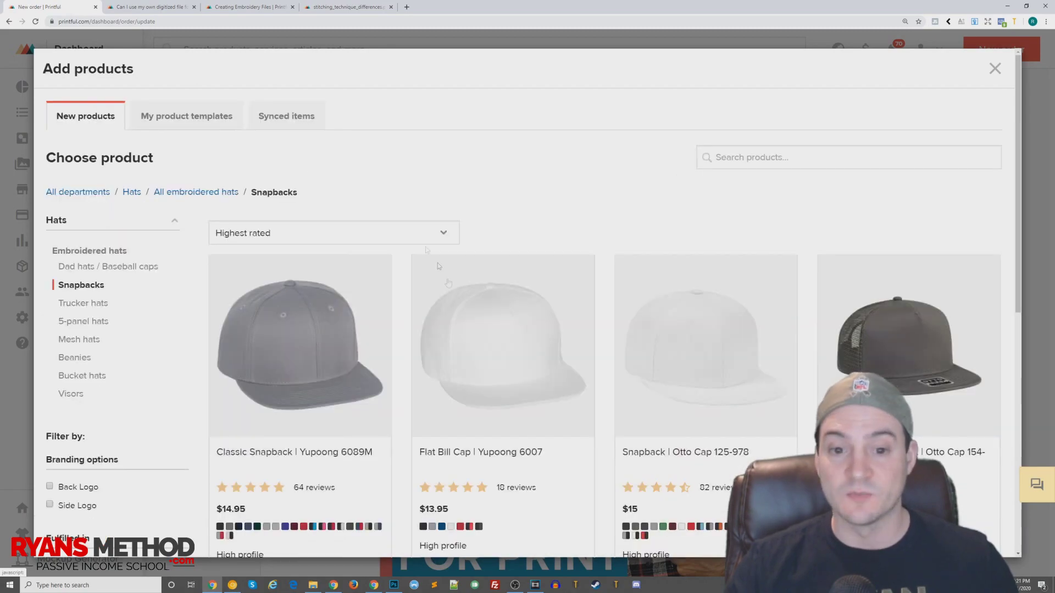
pyautogui.scroll(-5, 680, 322)
pyautogui.scroll(6, 632, 288)
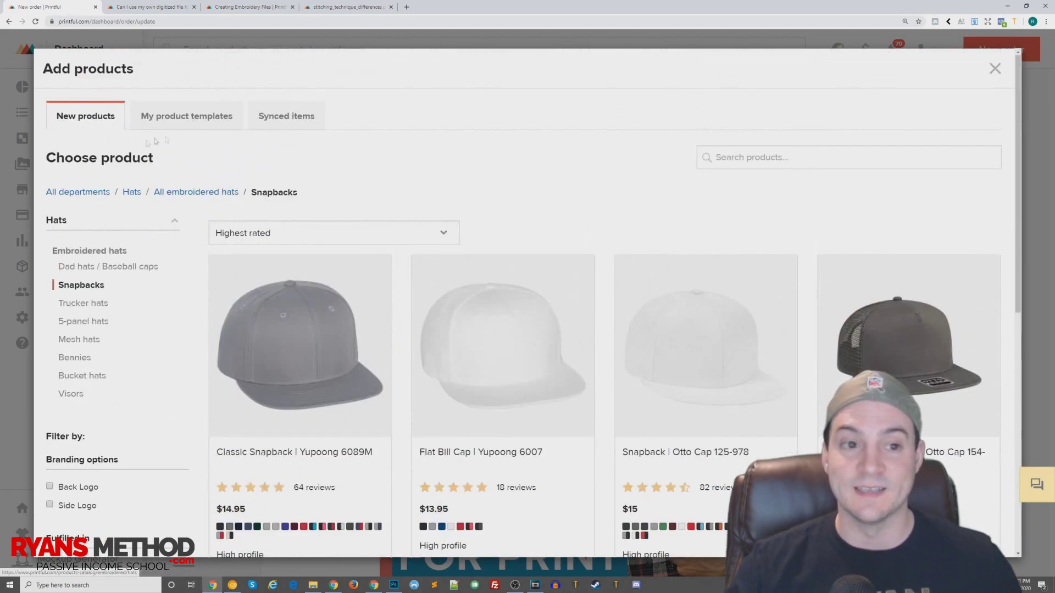
pyautogui.click(192, 192)
pyautogui.scroll(-5, 543, 238)
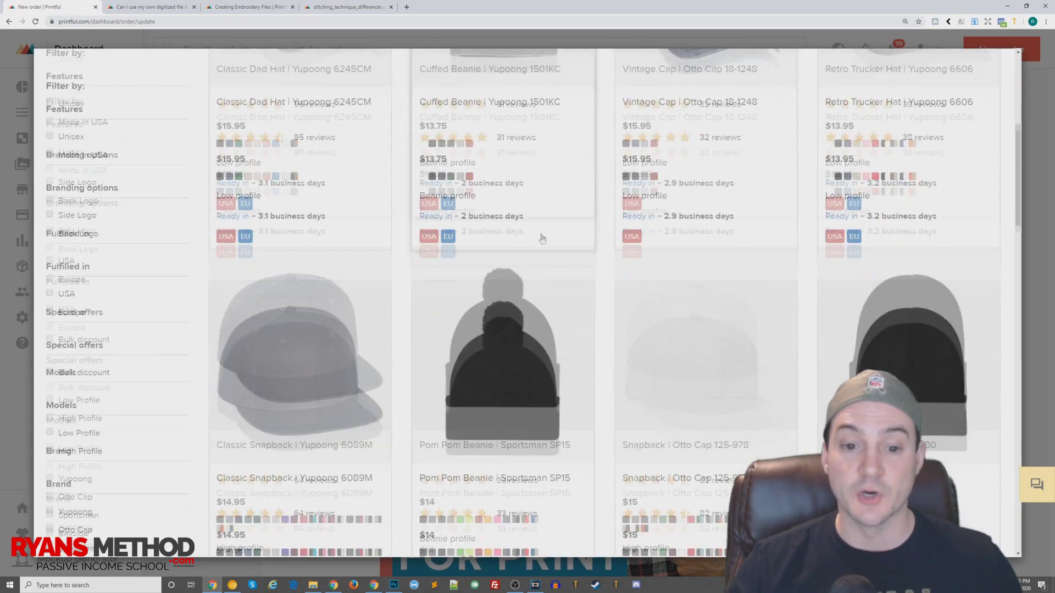
pyautogui.scroll(-10, 543, 238)
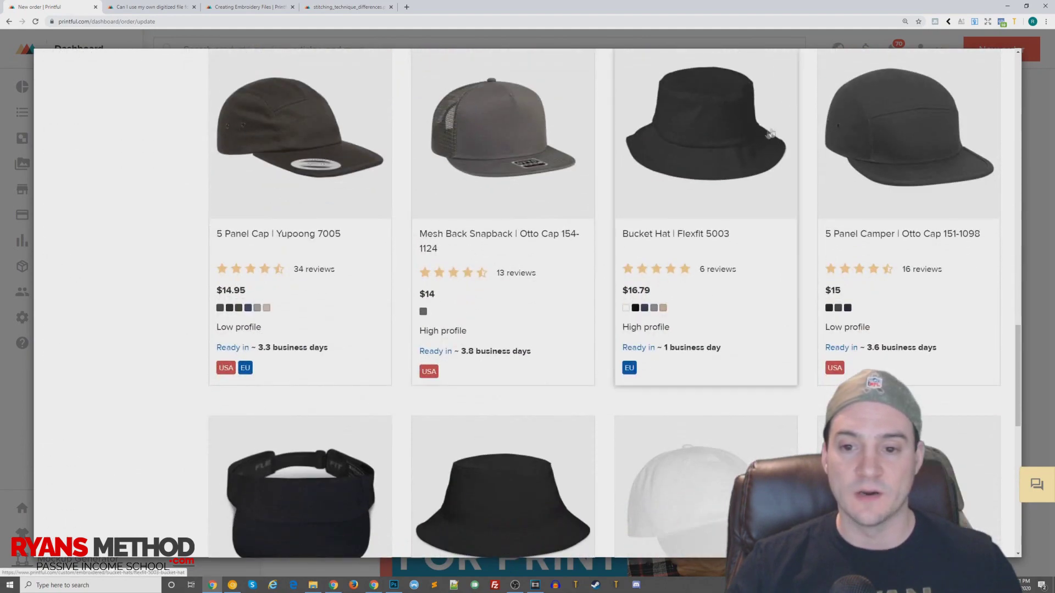
pyautogui.scroll(1, 714, 165)
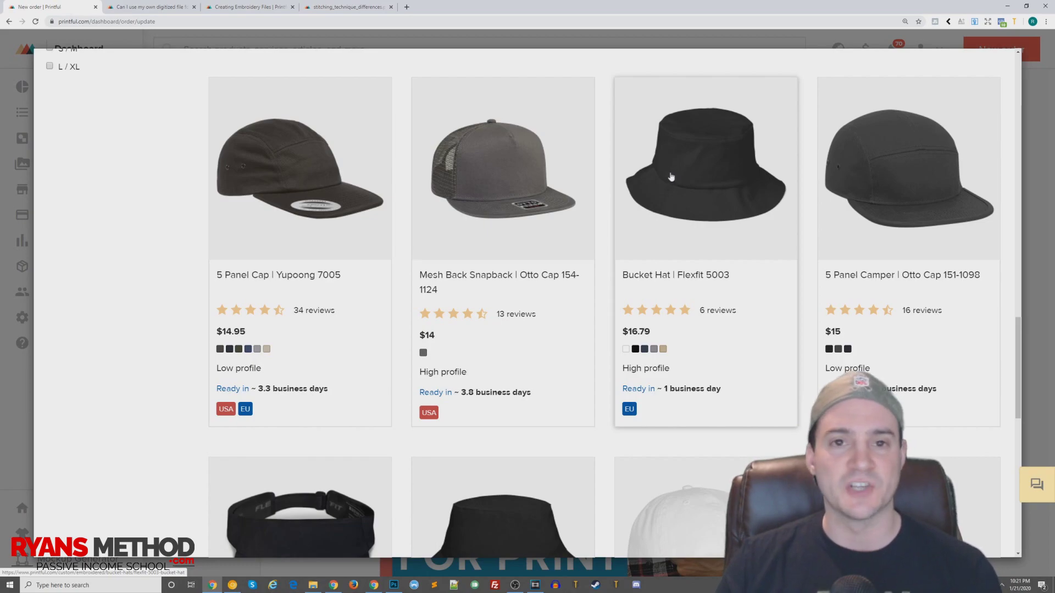
pyautogui.scroll(10, 655, 176)
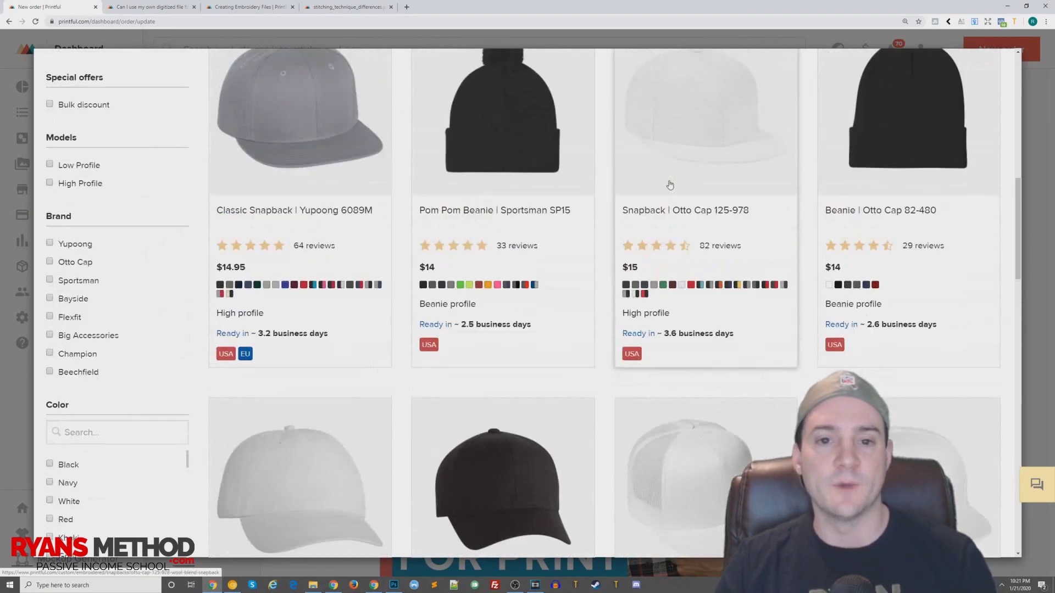
pyautogui.scroll(15, 670, 185)
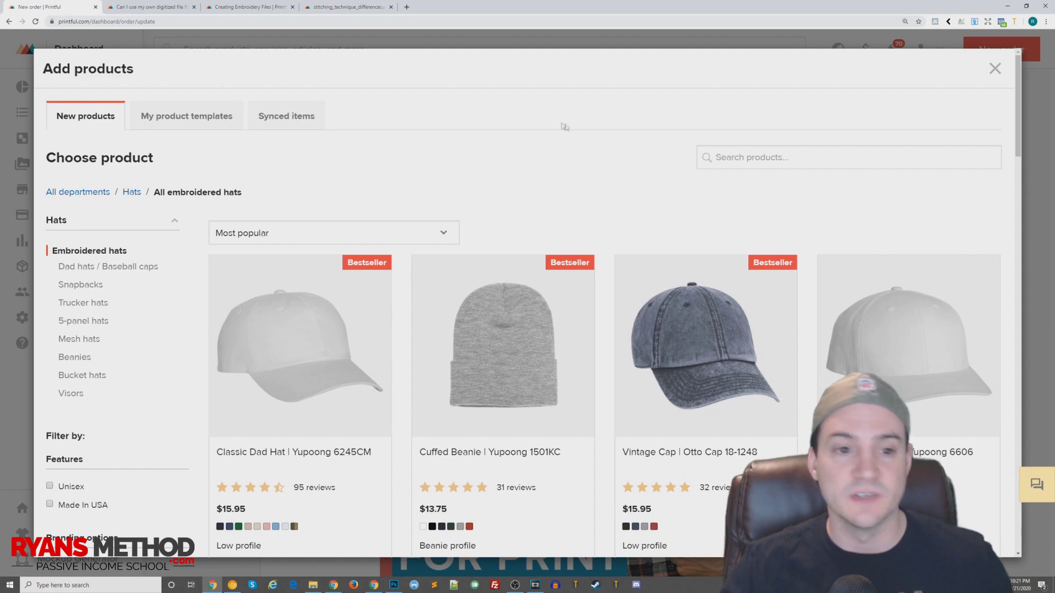
# Step: Return to the Snapbacks category and choose the Flat Bill Cap | Yupoong 6007 again
pyautogui.click(134, 194)
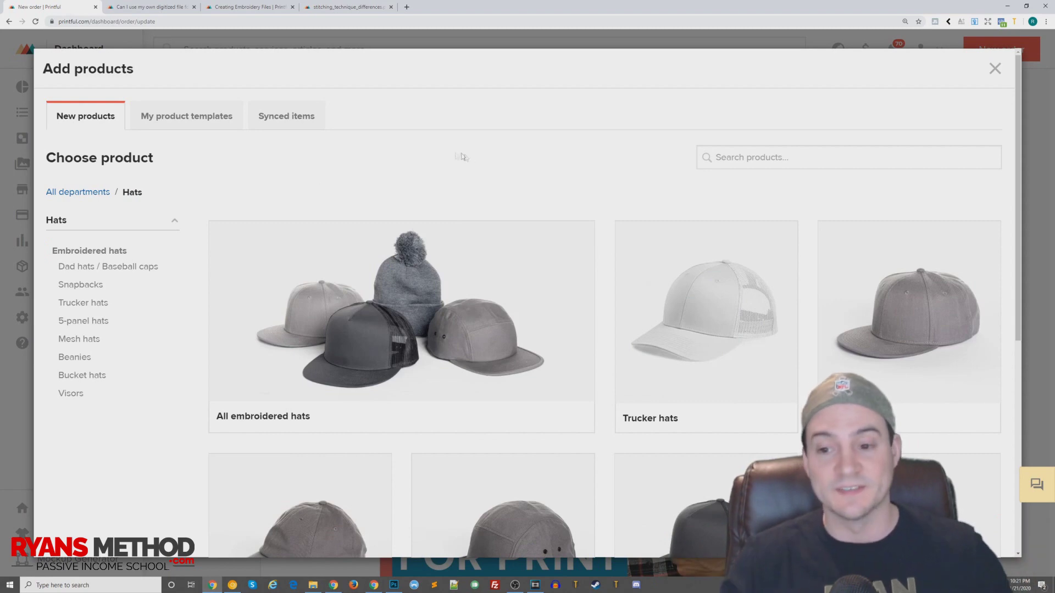
pyautogui.click(874, 281)
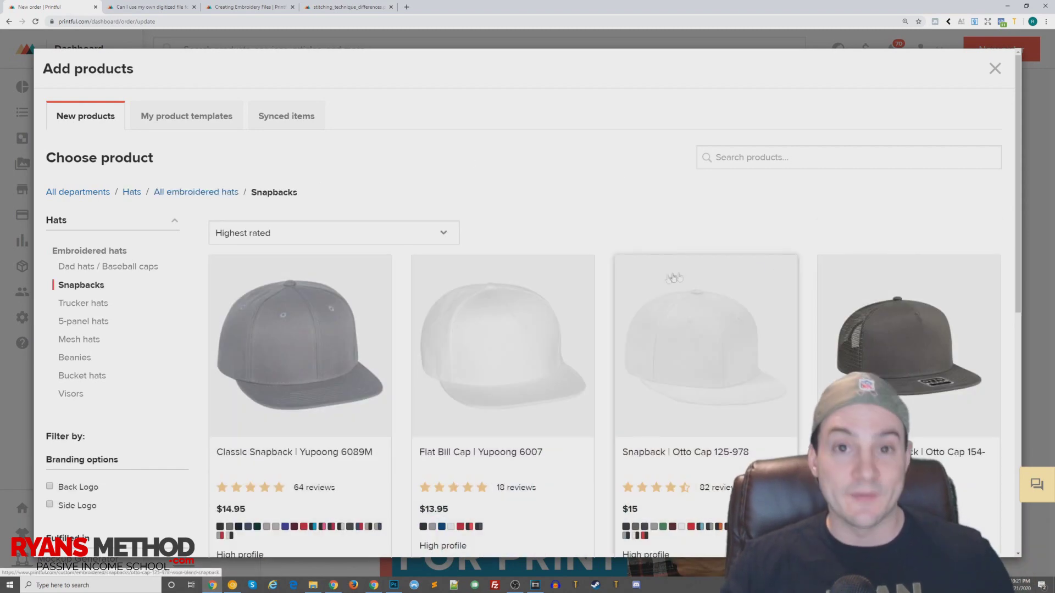
pyautogui.scroll(-1, 476, 329)
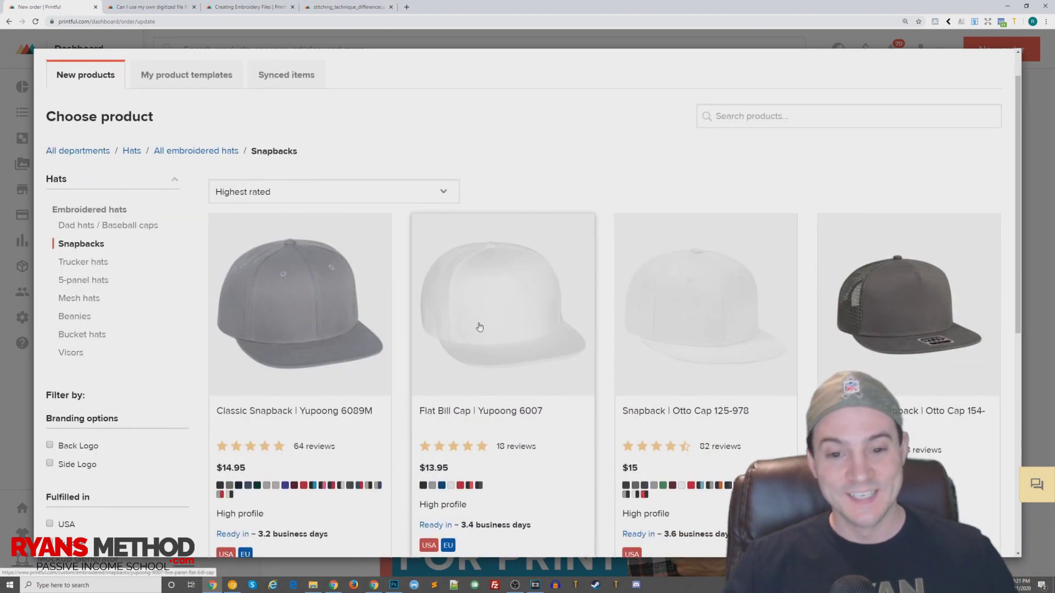
pyautogui.click(479, 327)
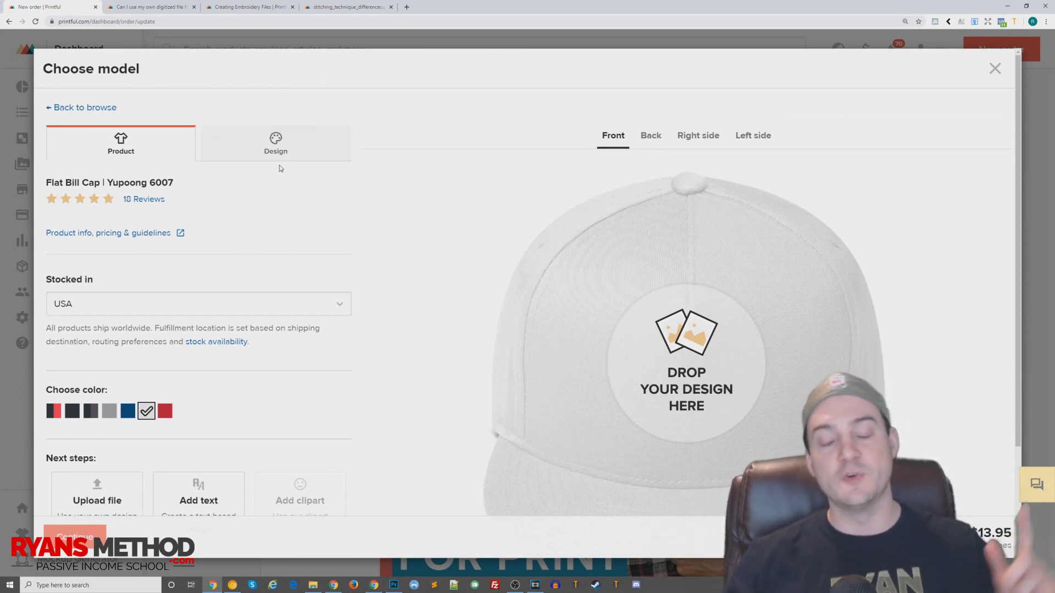
# Step: Add a text design reading HUG DEALER to the front of the white cap
pyautogui.scroll(-2, 418, 243)
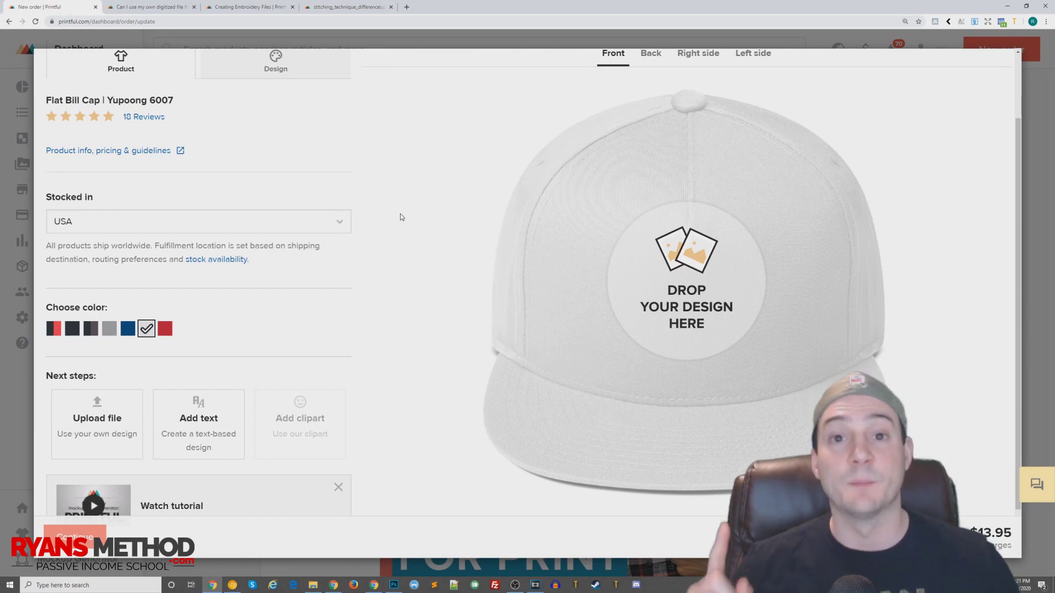
pyautogui.scroll(2, 397, 204)
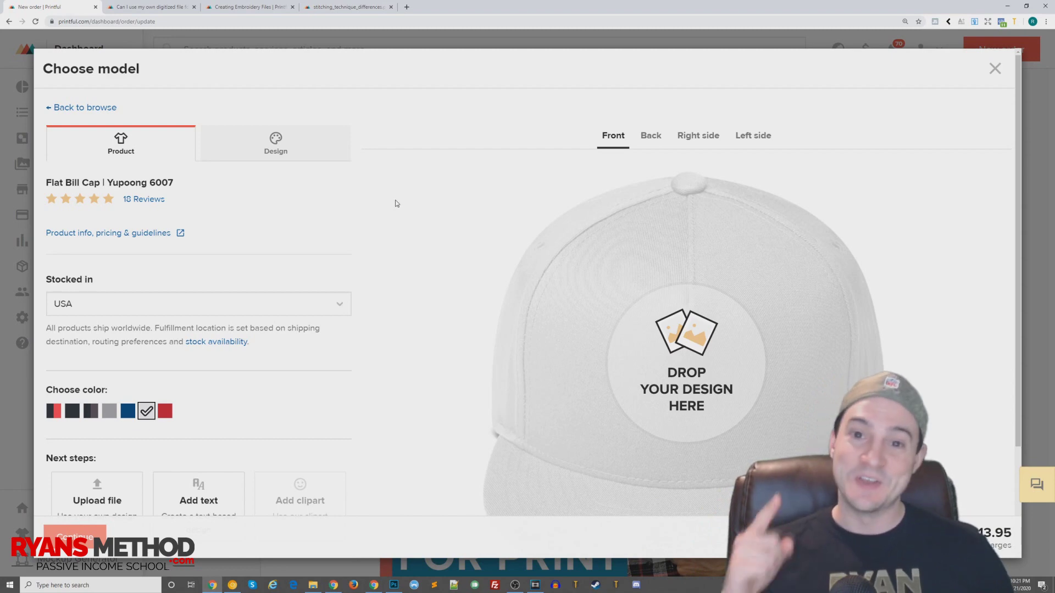
pyautogui.click(276, 149)
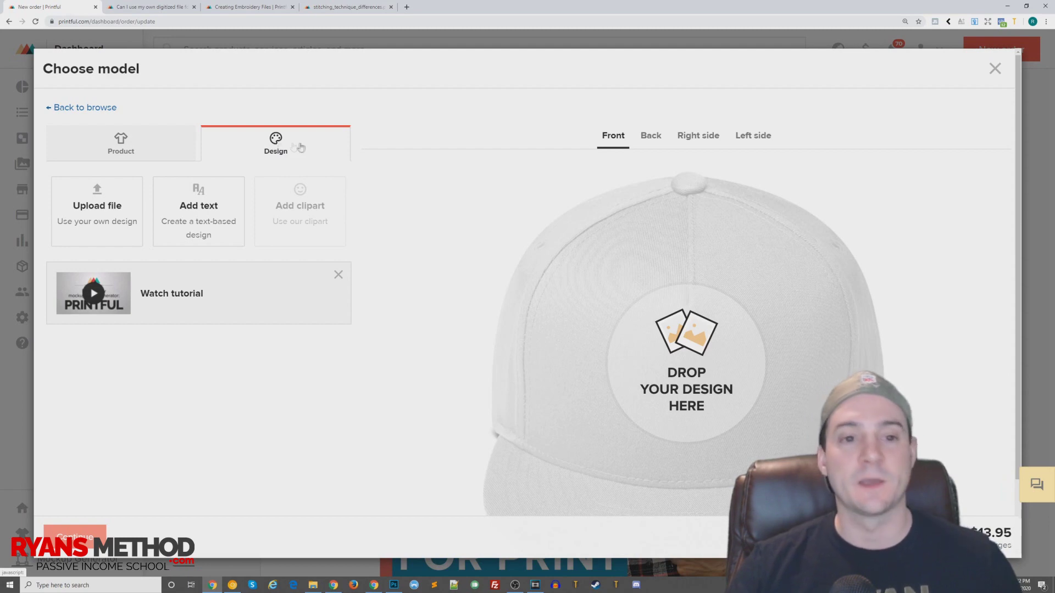
pyautogui.scroll(-1, 206, 165)
pyautogui.click(211, 171)
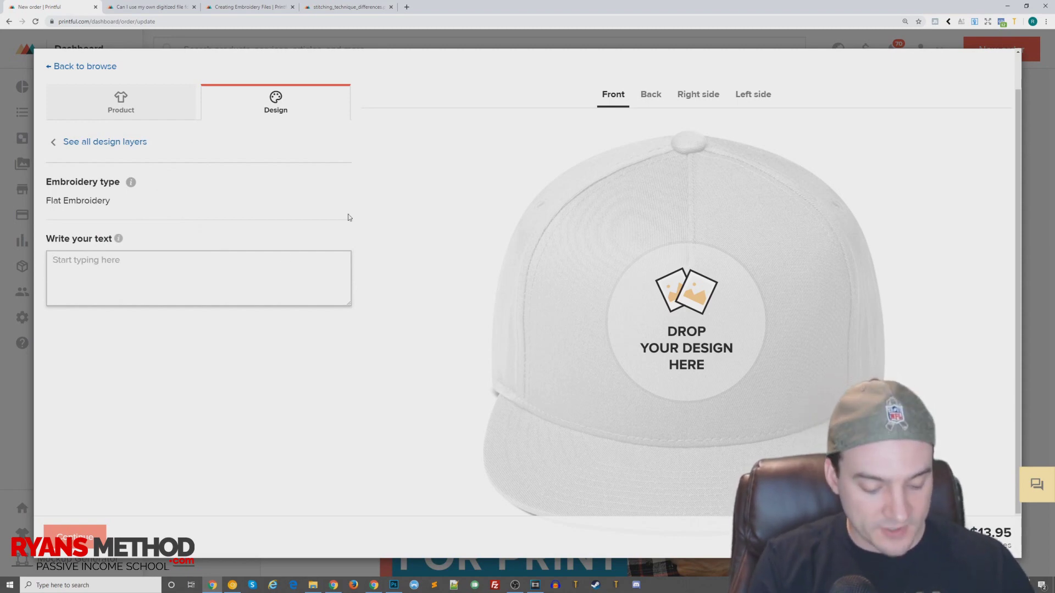
pyautogui.write('HUG DEALER')
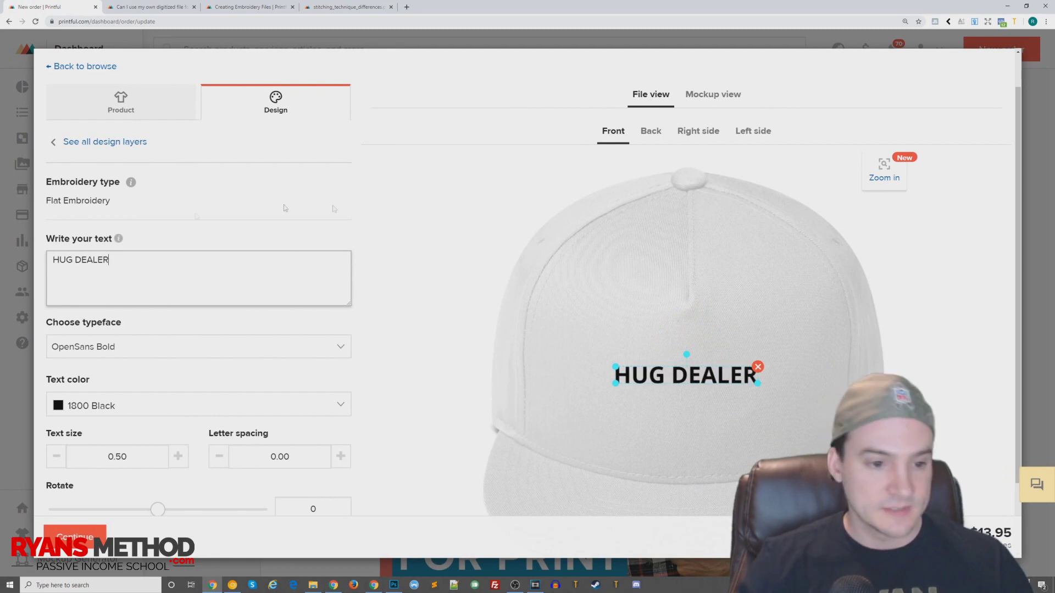
# Step: Try the OpenSans ExtraBold typeface on the HUG DEALER text and settle on Oswald Bold
pyautogui.scroll(-2, 247, 418)
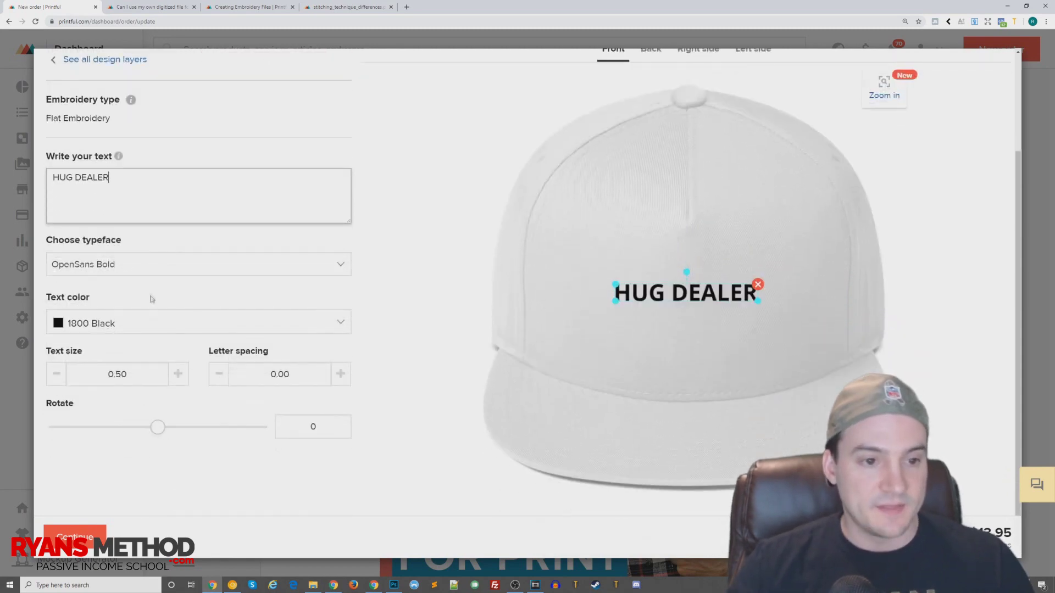
pyautogui.click(149, 266)
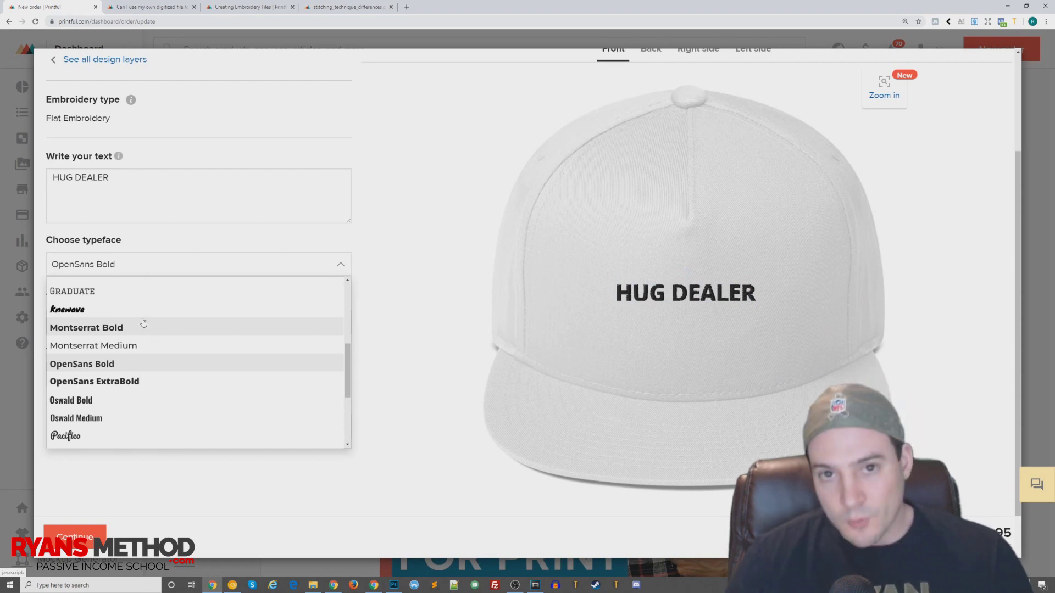
pyautogui.click(117, 383)
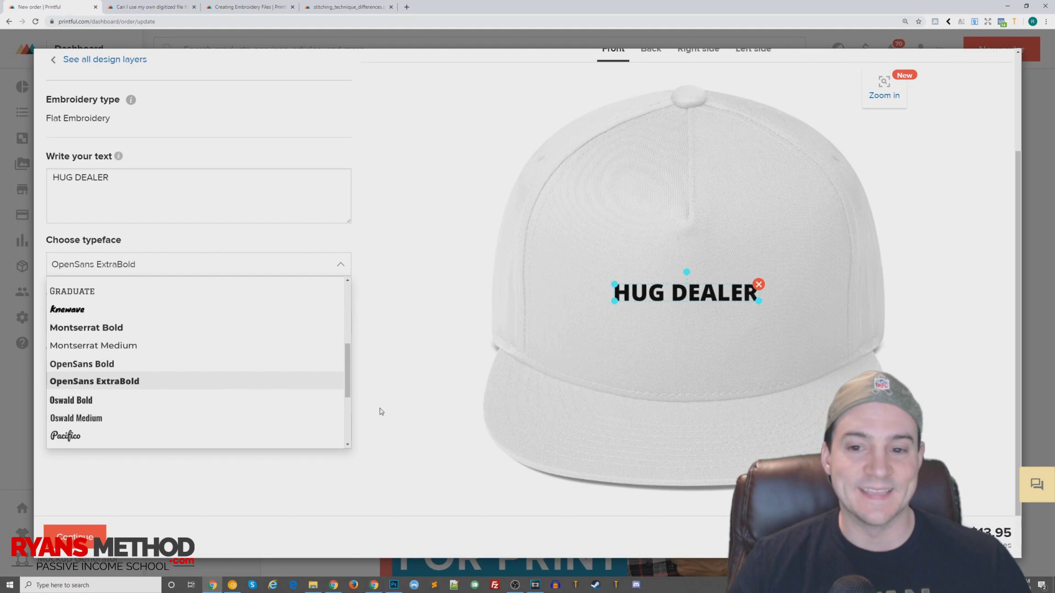
pyautogui.click(394, 412)
pyautogui.click(168, 272)
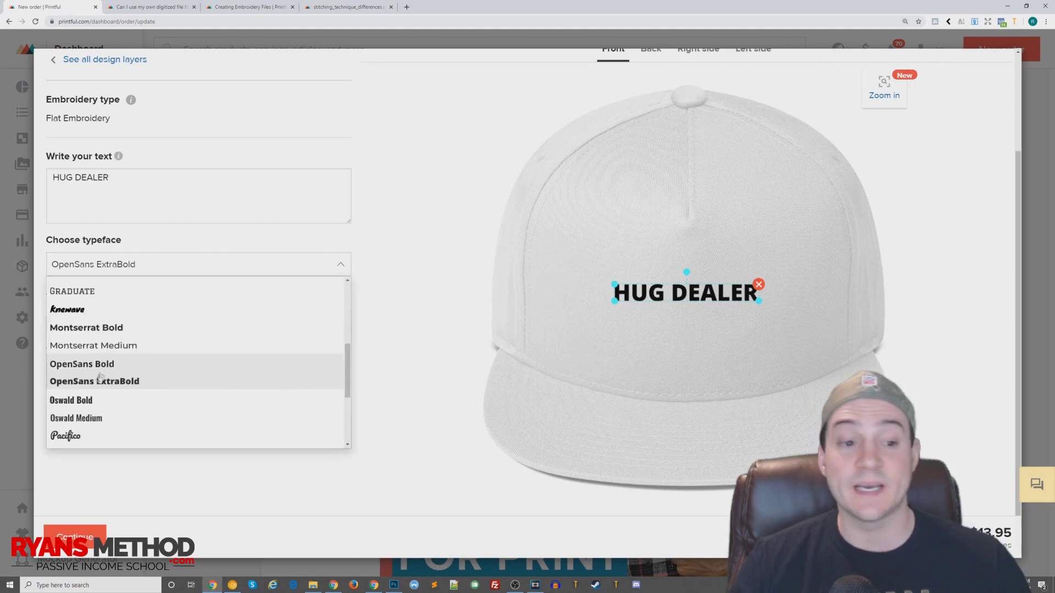
pyautogui.click(86, 400)
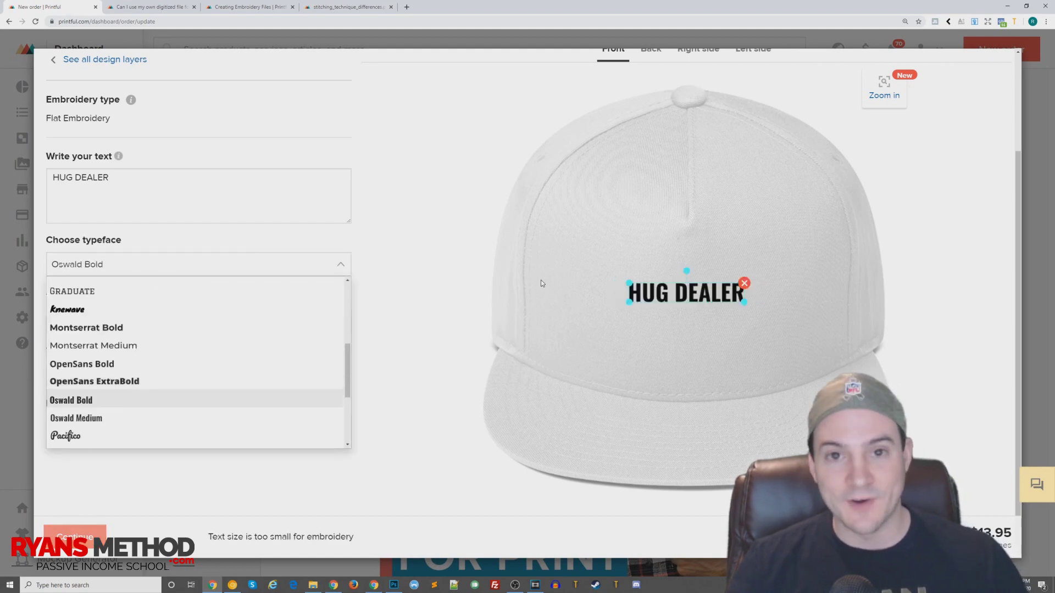
pyautogui.click(445, 345)
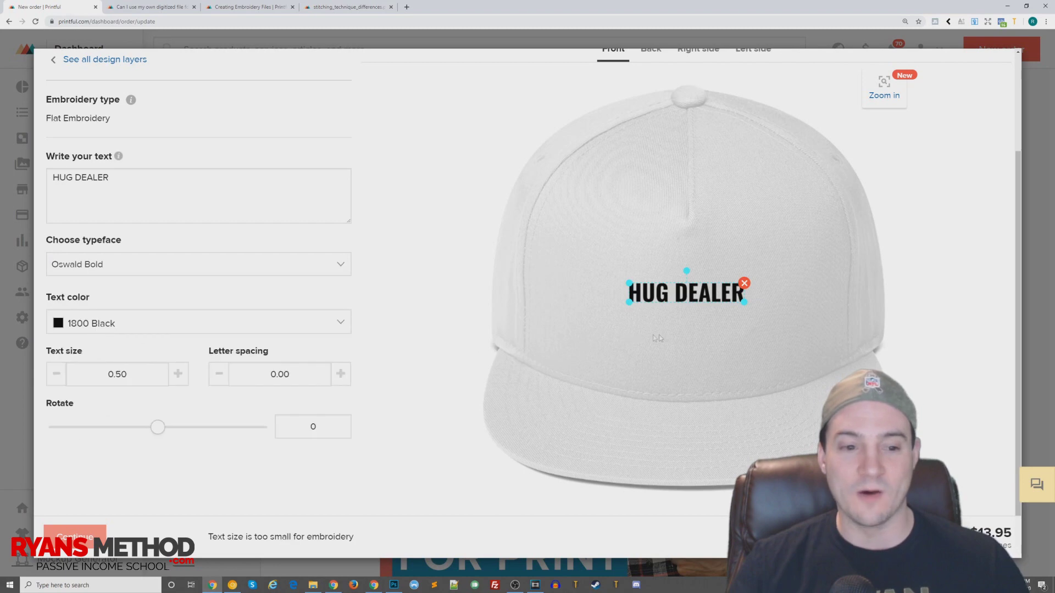
# Step: Enlarge the HUG DEALER text to a size of about 1.08 and move it slightly lower on the cap front
pyautogui.moveTo(745, 301); pyautogui.dragTo(776, 351)
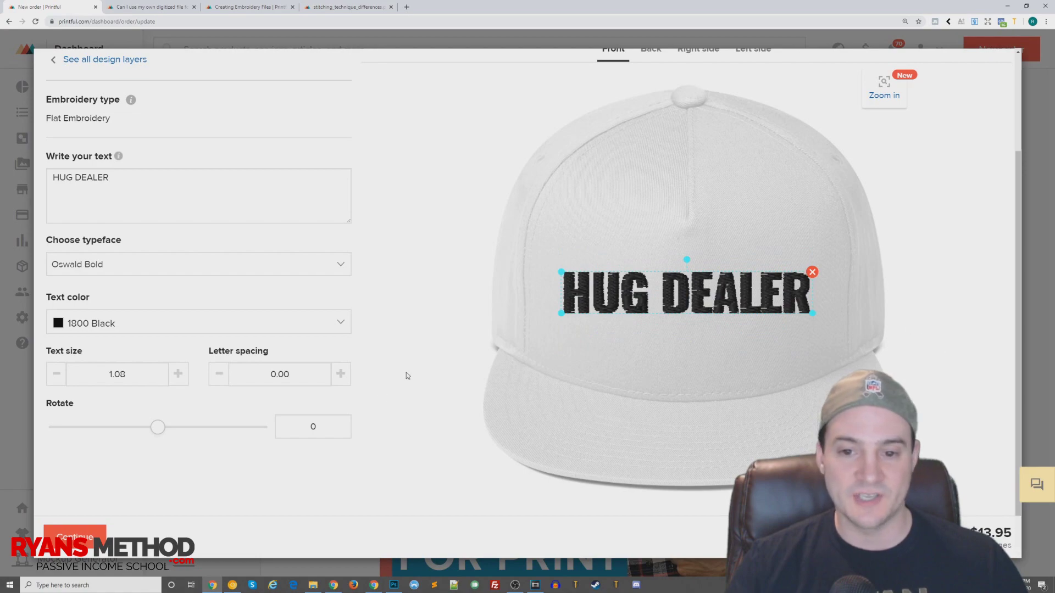
pyautogui.scroll(2, 858, 203)
pyautogui.scroll(-1, 854, 210)
pyautogui.click(845, 212)
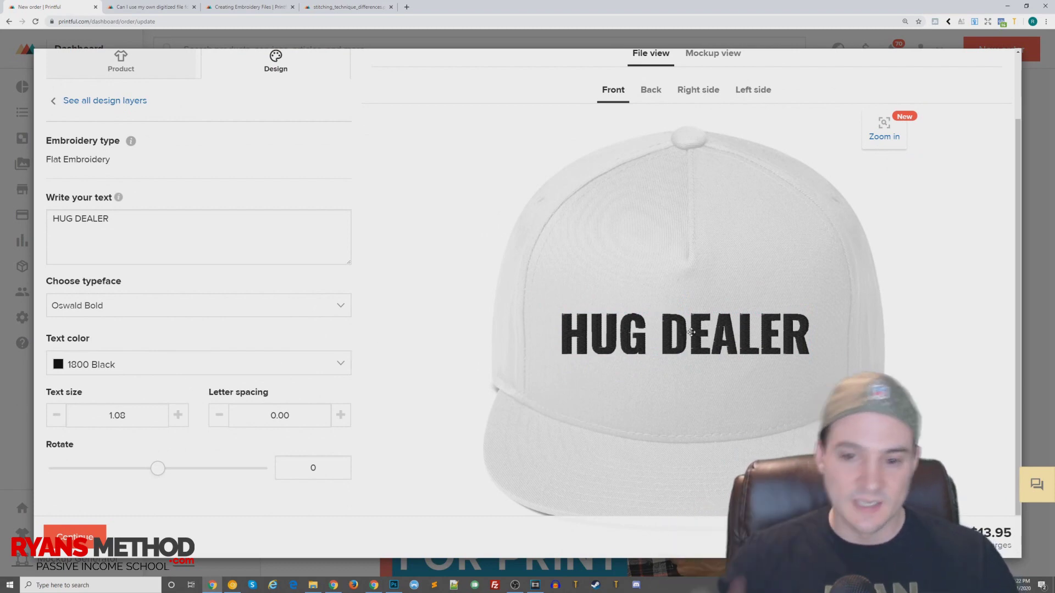
pyautogui.moveTo(711, 332); pyautogui.dragTo(716, 341)
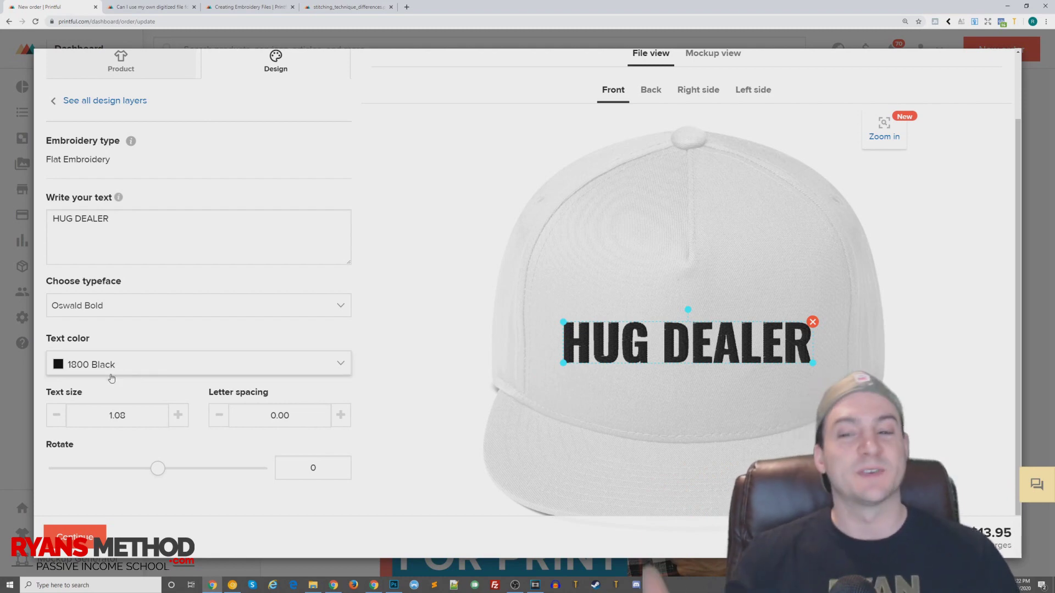
pyautogui.moveTo(713, 351); pyautogui.dragTo(722, 355)
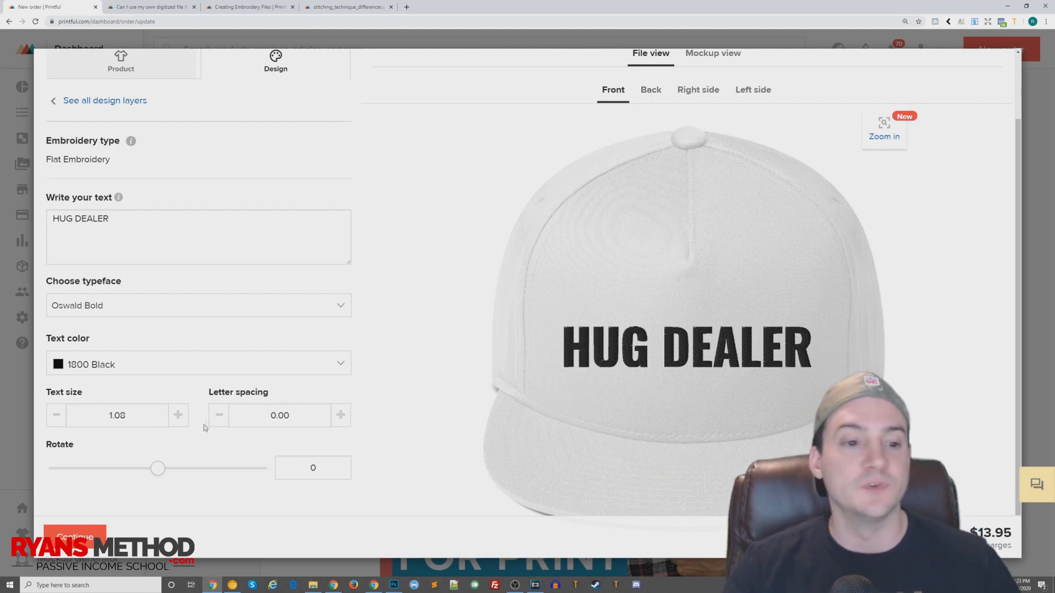
# Step: Look at the cap's back, right side and left side design placements and return to the front
pyautogui.click(653, 93)
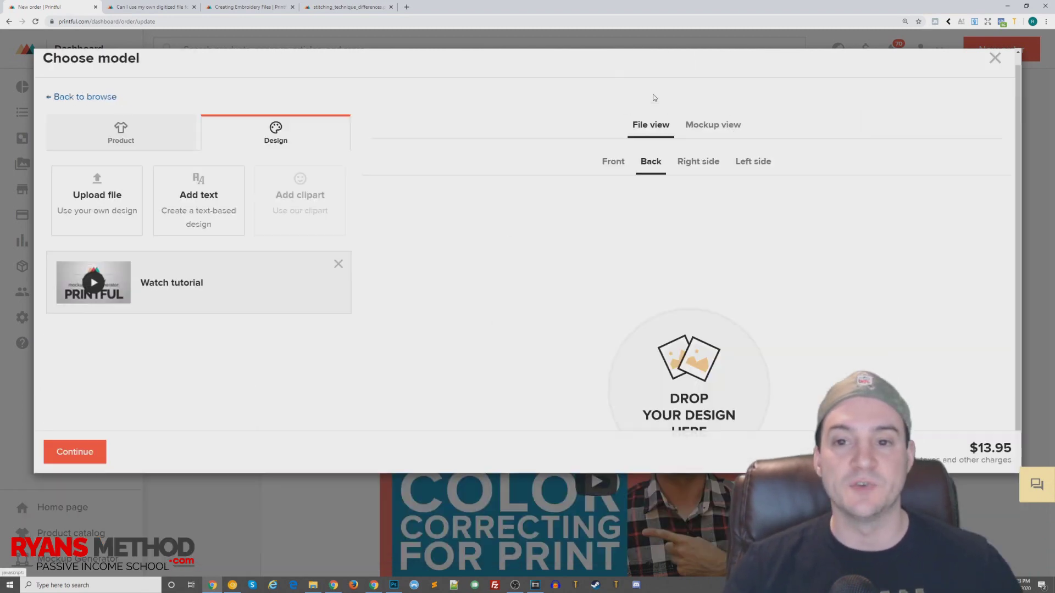
pyautogui.click(698, 91)
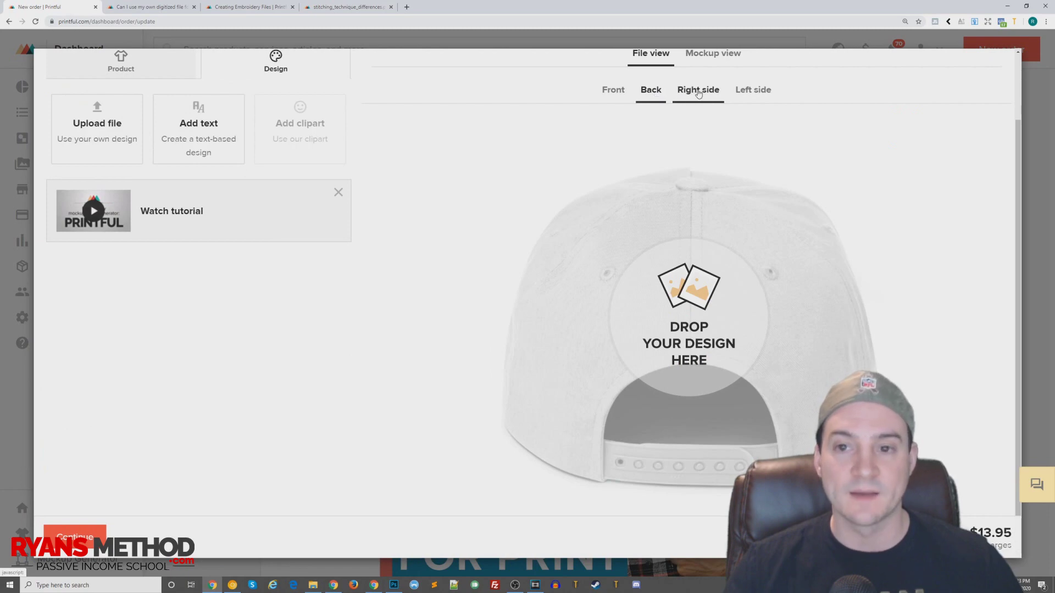
pyautogui.click(753, 90)
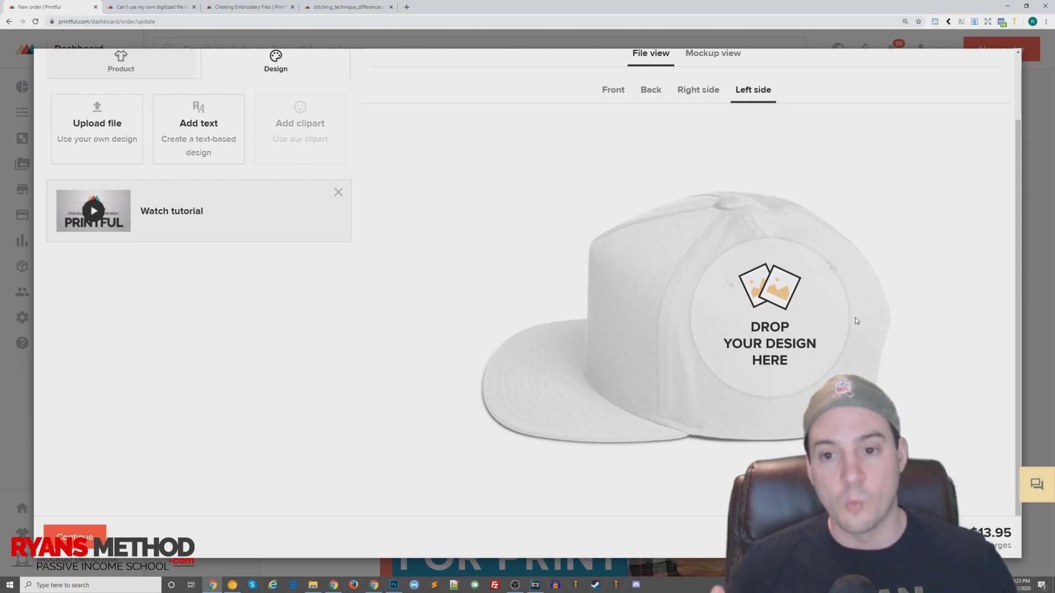
pyautogui.click(614, 93)
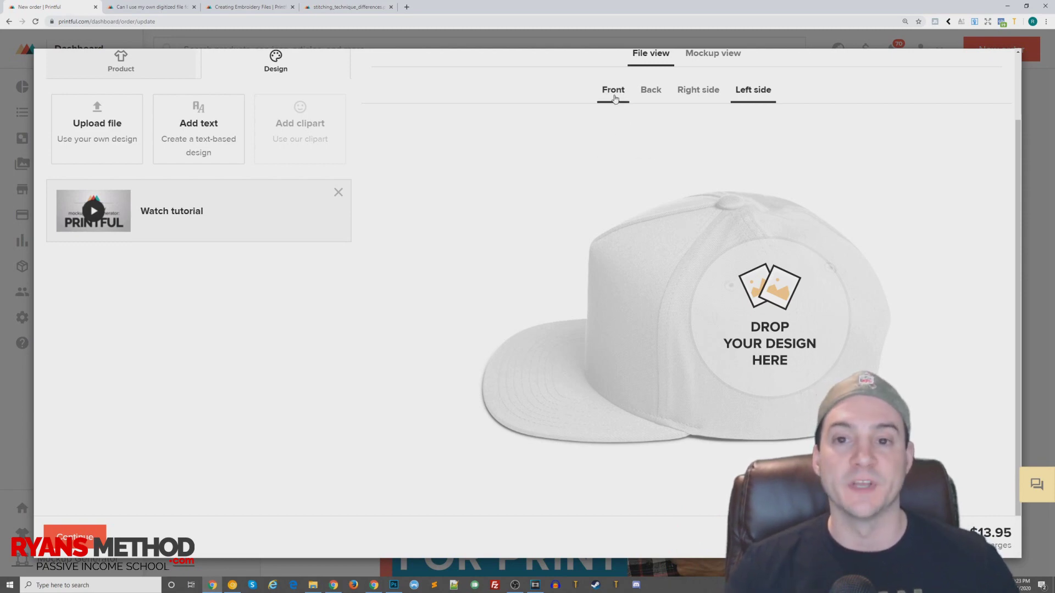
pyautogui.scroll(2, 614, 121)
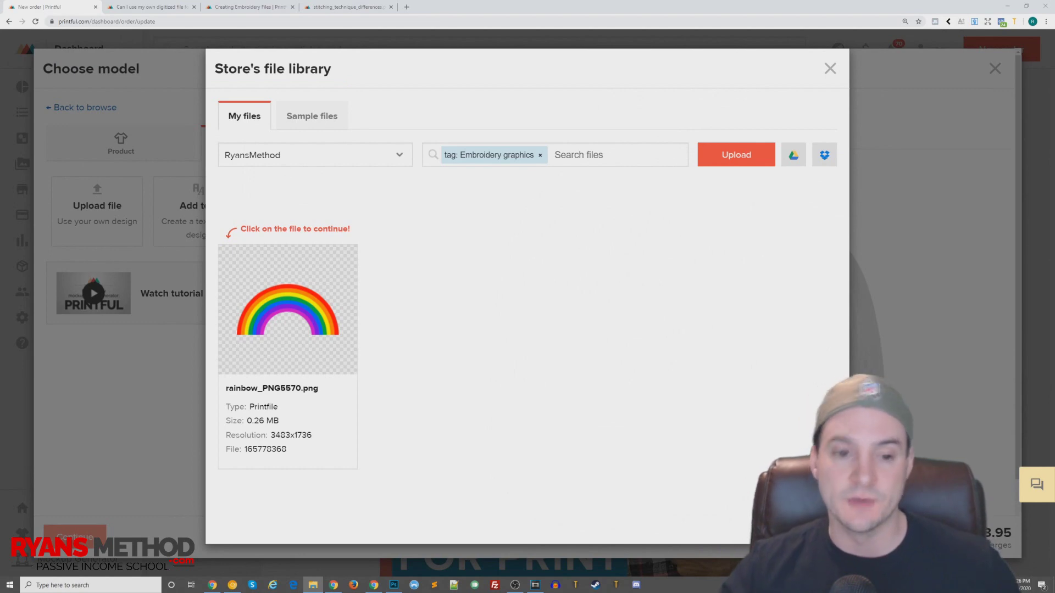
# Step: Place the rainbow_PNG5570.png design from the store's file library on the front of the white cap
pyautogui.moveTo(305, 298)
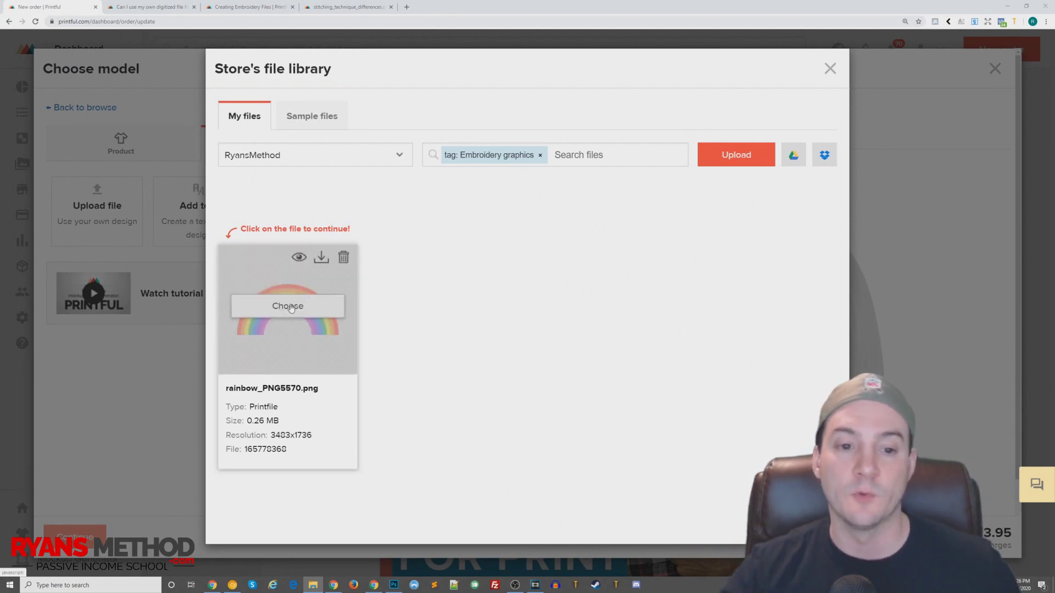
pyautogui.click(290, 308)
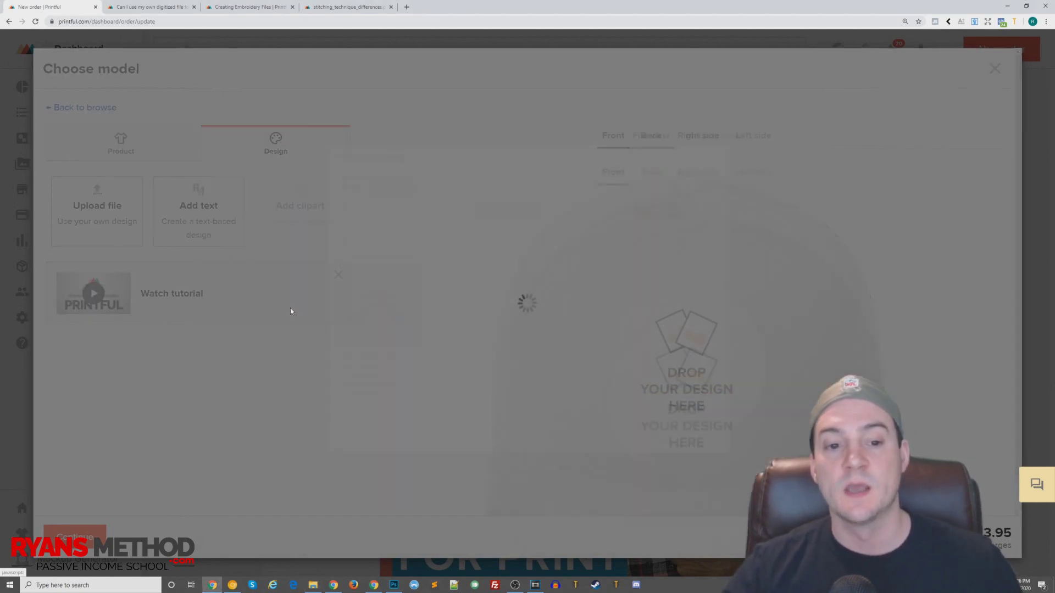
pyautogui.scroll(-2, 955, 345)
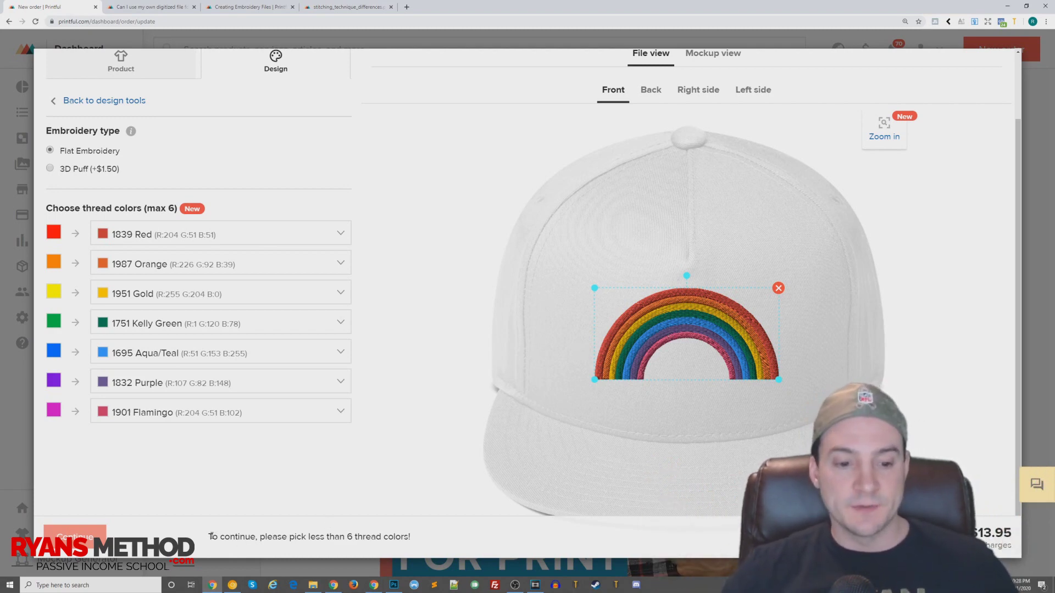
pyautogui.moveTo(209, 539); pyautogui.dragTo(415, 540)
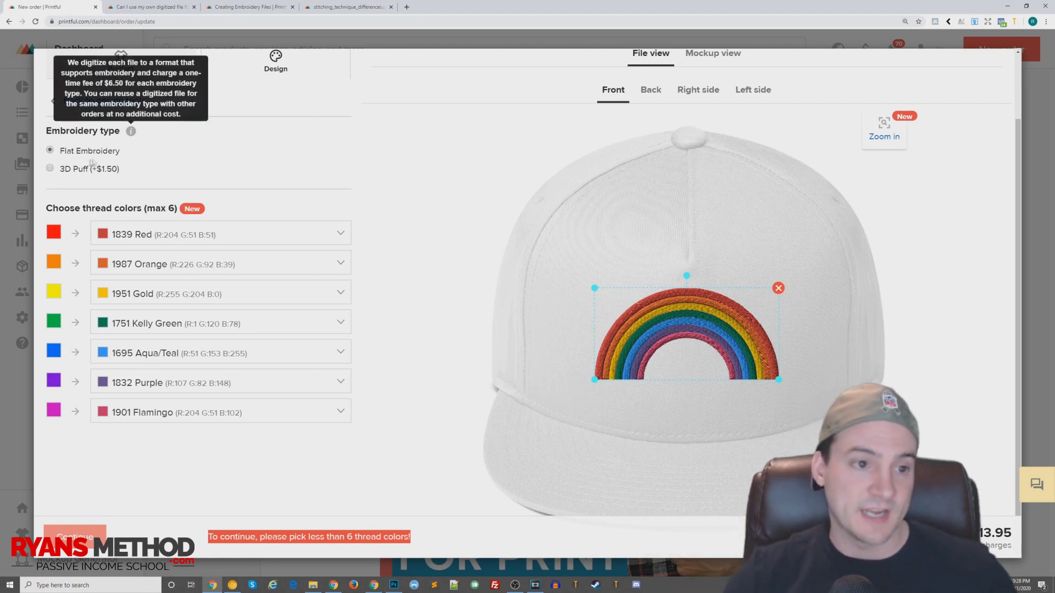
# Step: Switch the embroidery type to 3D Puff and review the thread color limit for the rainbow design
pyautogui.click(53, 169)
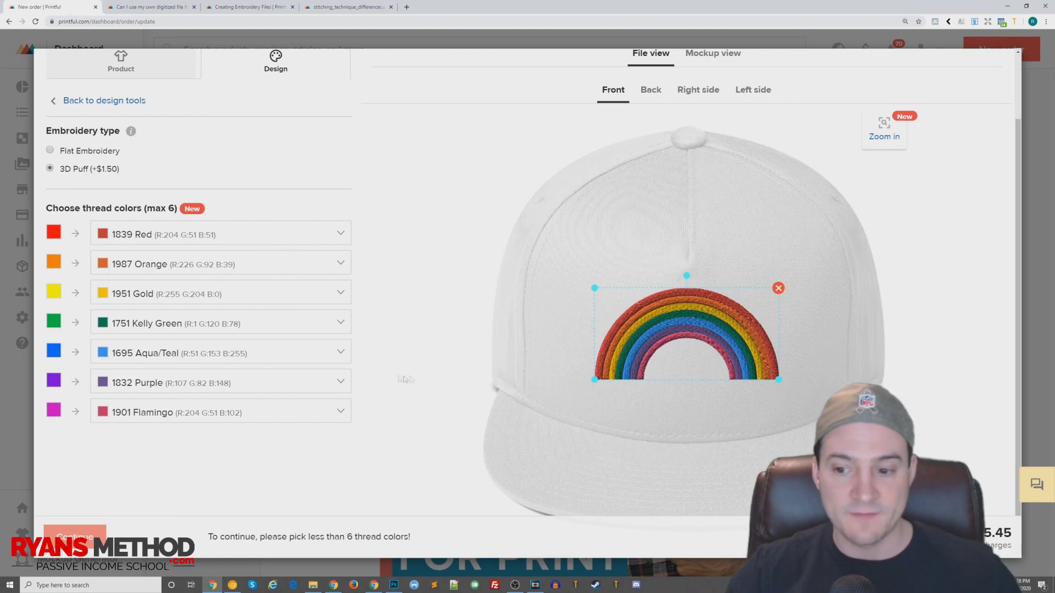
pyautogui.scroll(-1, 322, 538)
pyautogui.moveTo(410, 537); pyautogui.dragTo(201, 542)
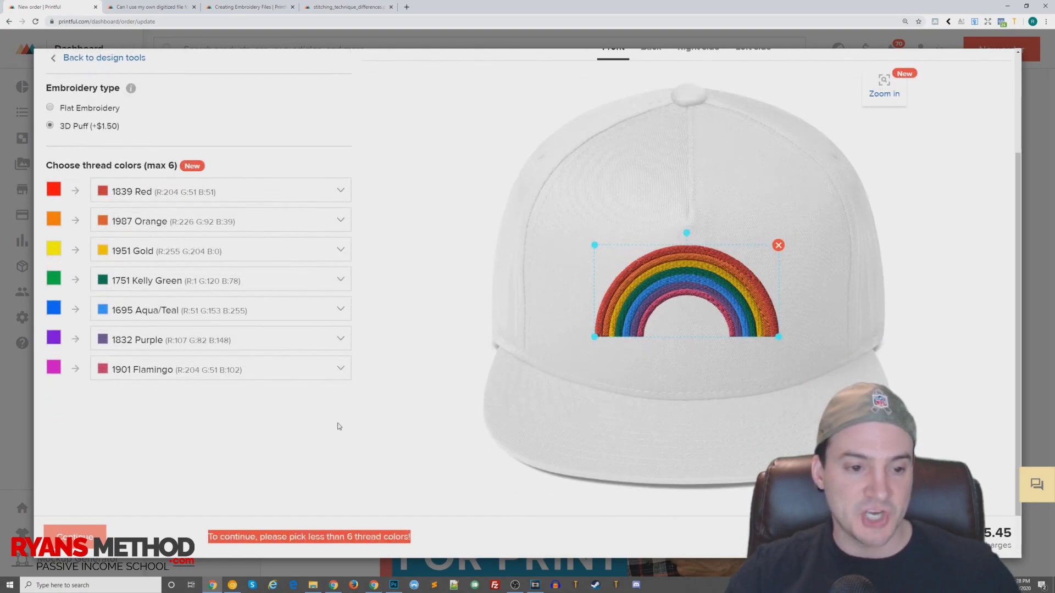
pyautogui.click(339, 426)
pyautogui.scroll(3, 329, 428)
pyautogui.scroll(-1, 212, 443)
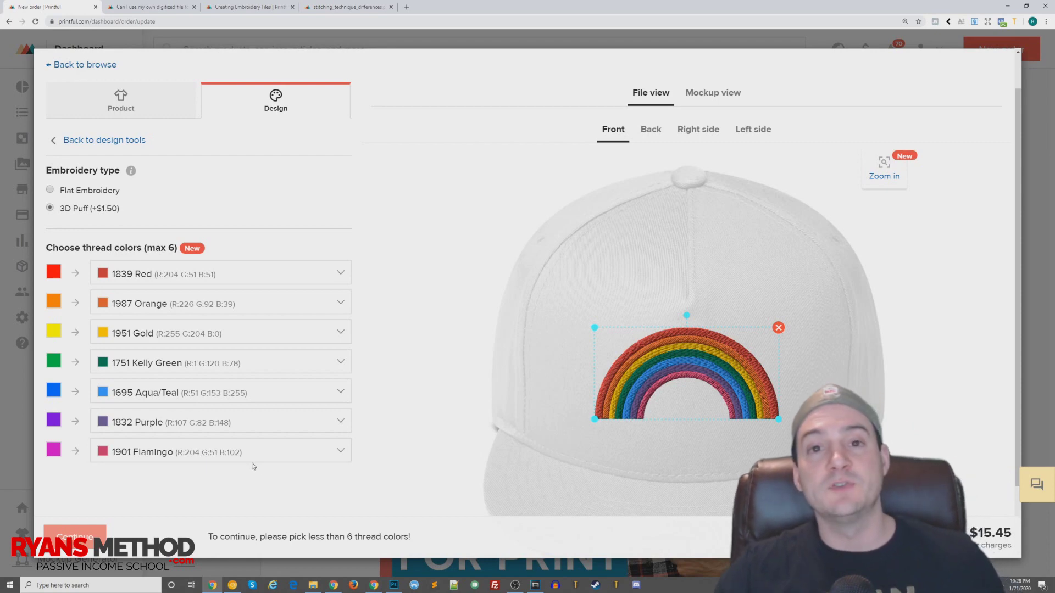
pyautogui.scroll(-1, 291, 505)
pyautogui.moveTo(307, 537); pyautogui.dragTo(422, 544)
pyautogui.click(407, 523)
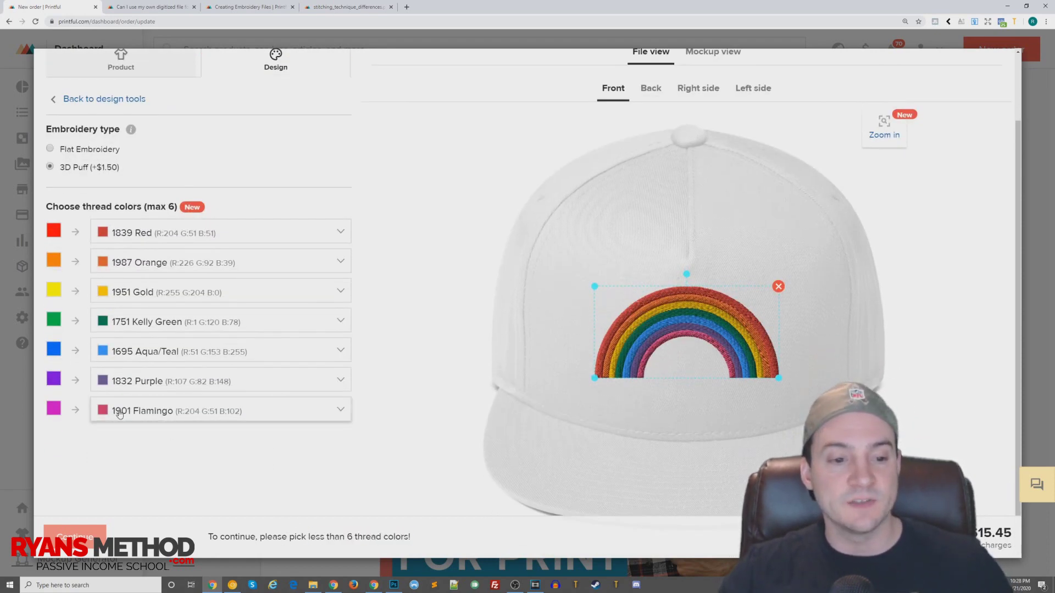
# Step: Set the thread for the rainbow's magenta band to 1832 Purple and check the 3D Puff surcharge
pyautogui.click(166, 415)
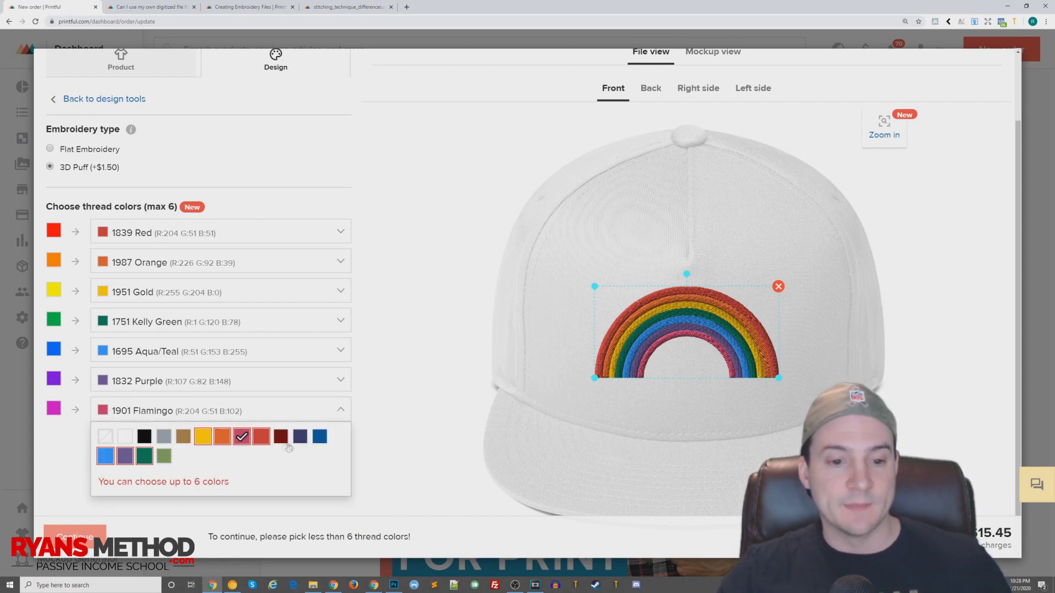
pyautogui.click(126, 457)
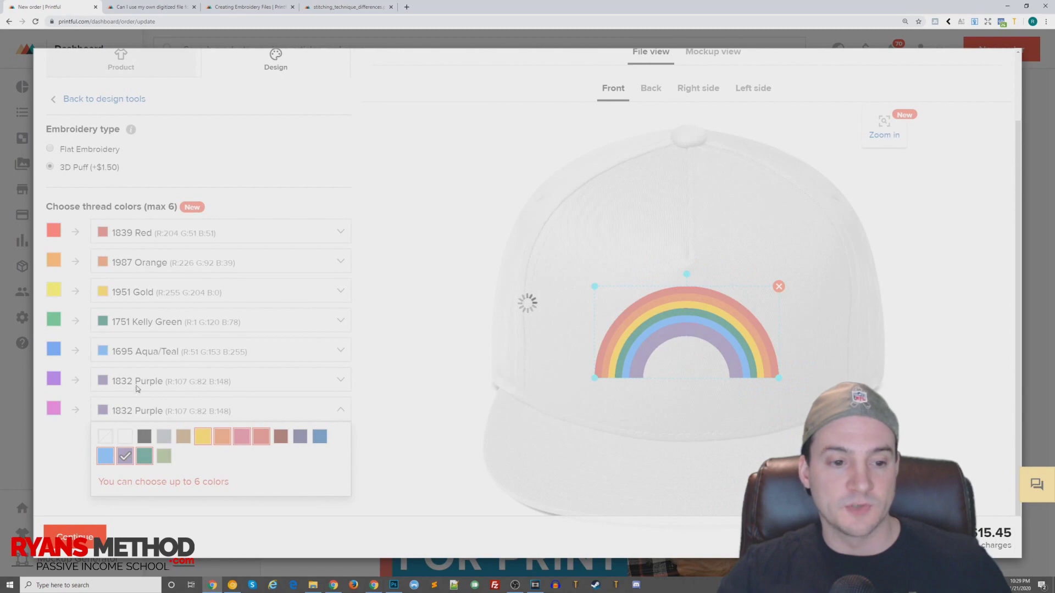
pyautogui.scroll(1, 205, 468)
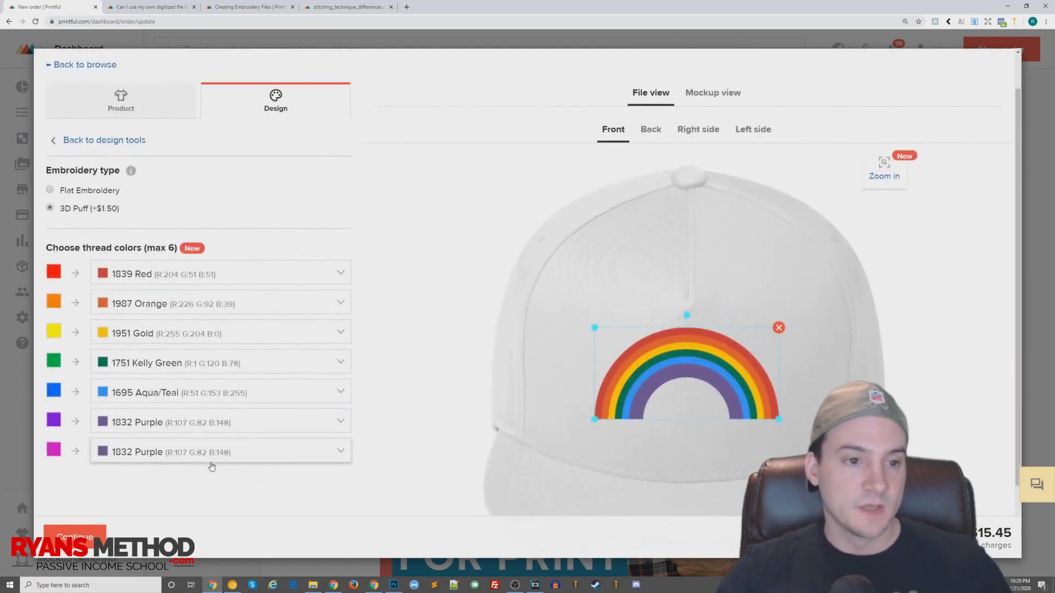
pyautogui.scroll(1, 211, 466)
pyautogui.moveTo(119, 252); pyautogui.dragTo(59, 253)
pyautogui.click(141, 259)
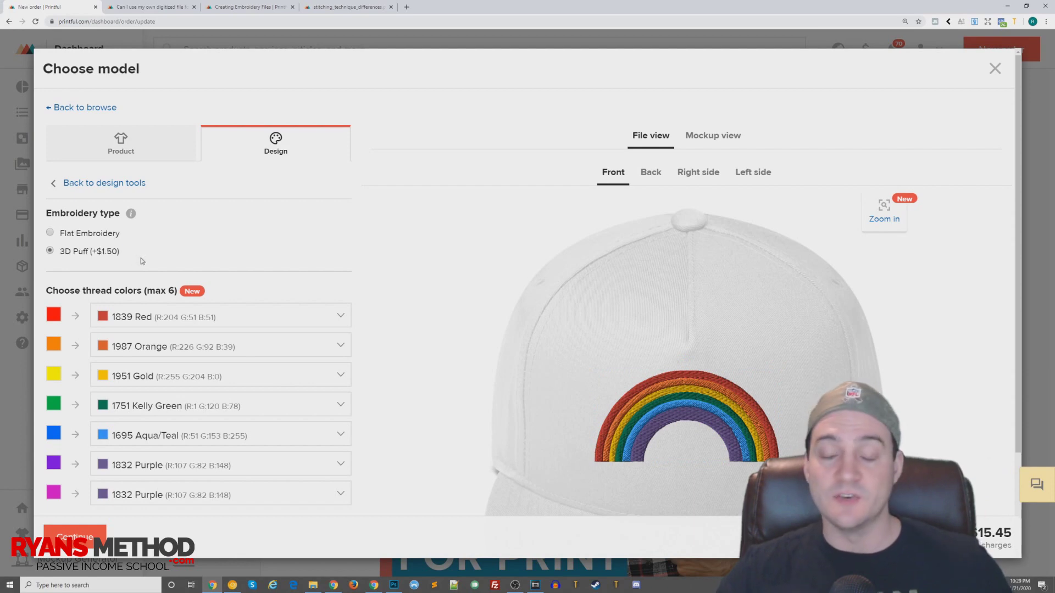
pyautogui.moveTo(97, 253); pyautogui.dragTo(137, 255)
pyautogui.click(142, 259)
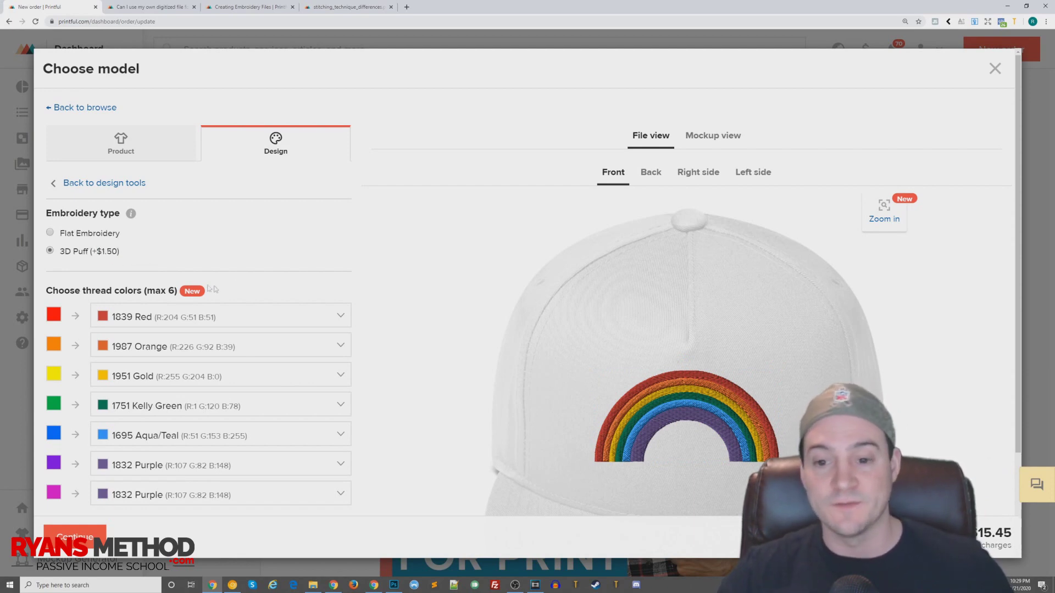
pyautogui.scroll(-2, 266, 271)
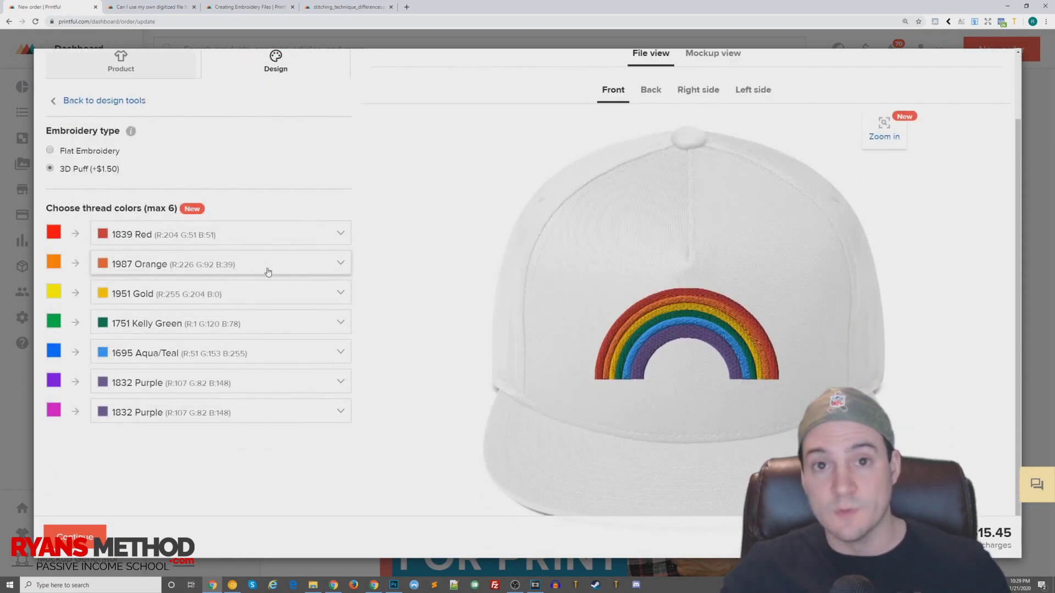
# Step: Inspect the rainbow embroidery up close on the cap front and add the customized cap to the sample order
pyautogui.click(884, 125)
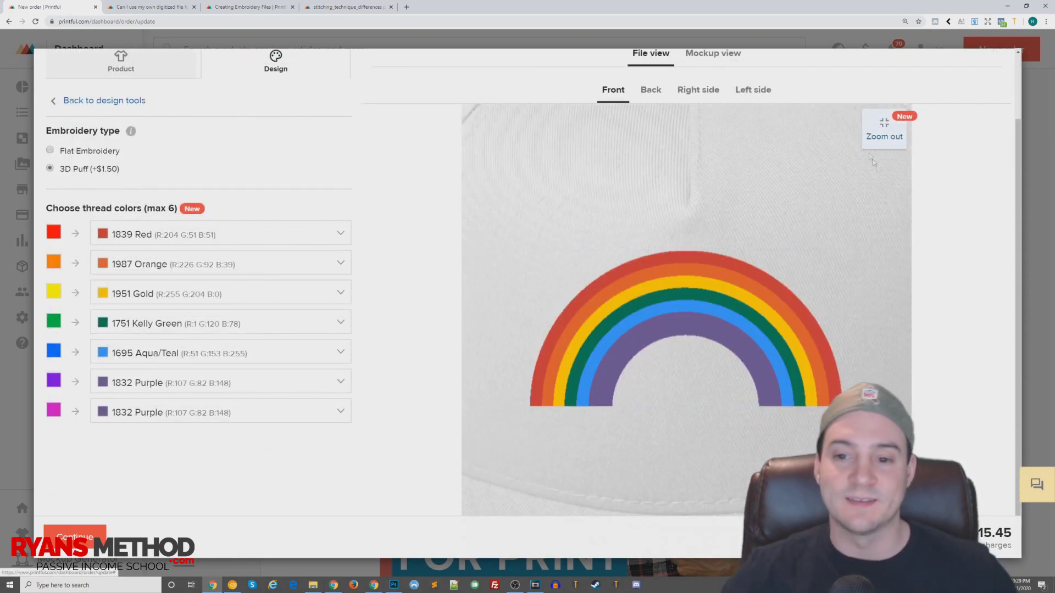
pyautogui.scroll(-1, 874, 162)
pyautogui.scroll(2, 766, 300)
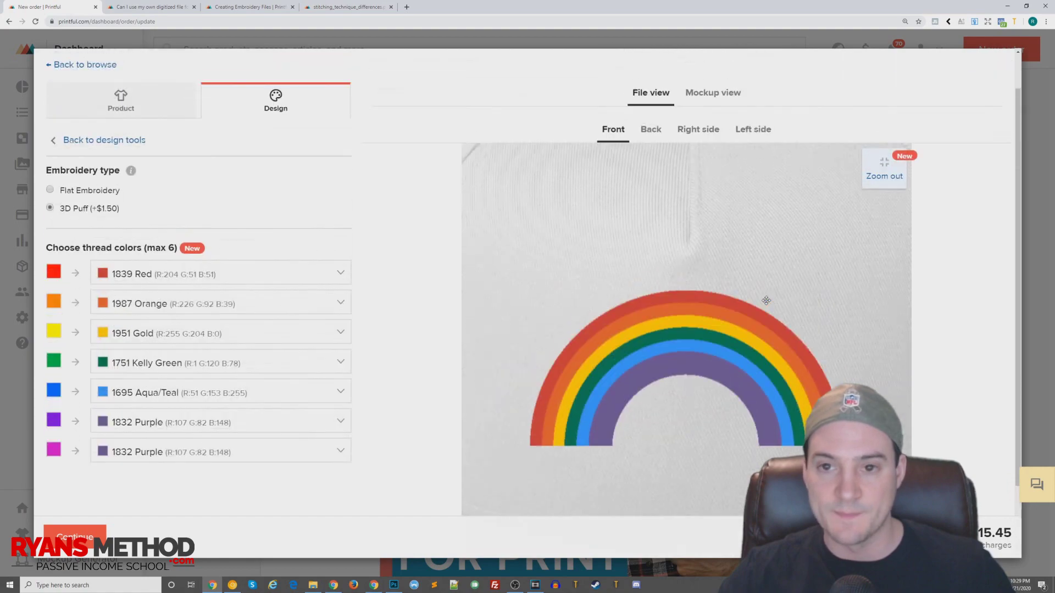
pyautogui.click(884, 167)
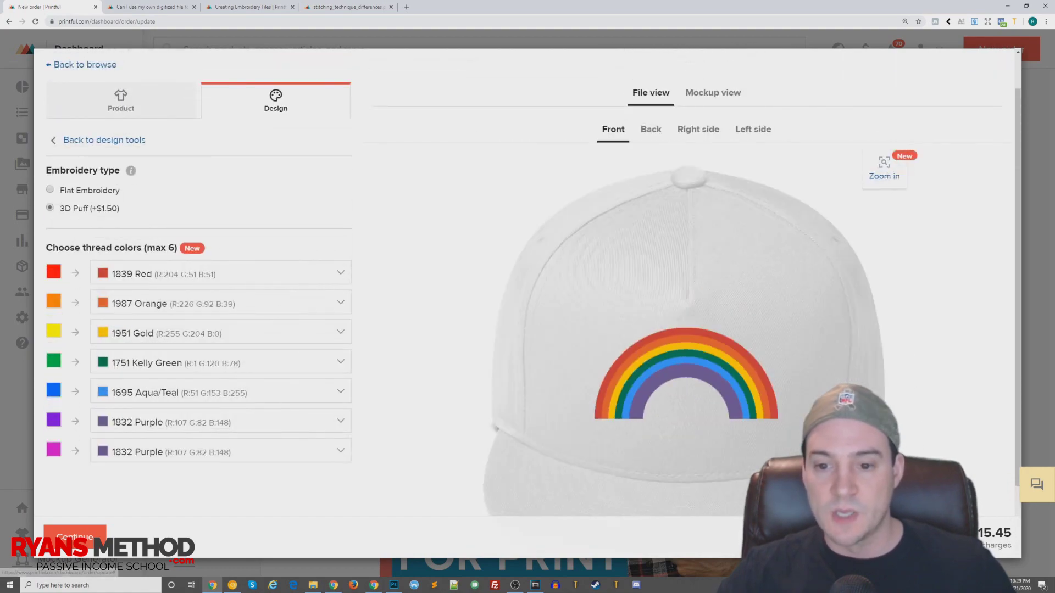
pyautogui.scroll(-2, 755, 314)
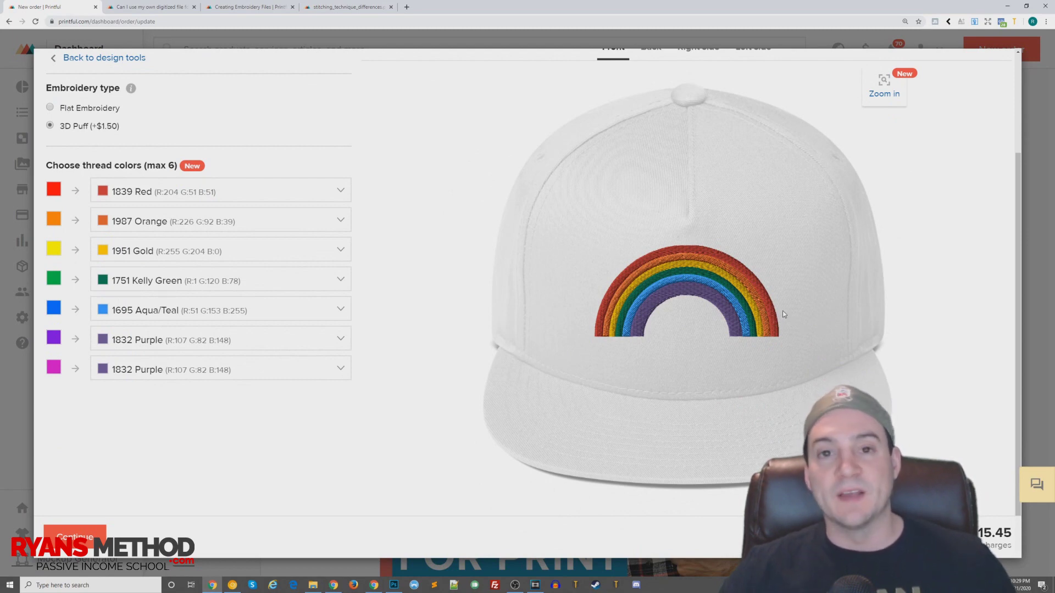
pyautogui.click(81, 535)
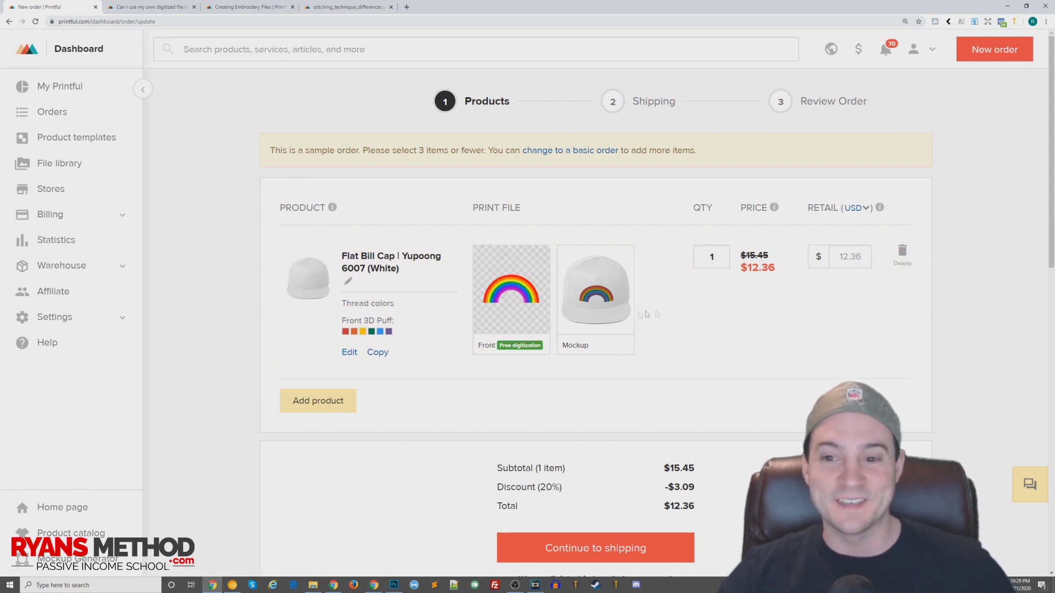
# Step: Leave the cap order and return to the list of orders
pyautogui.hotkey('alt', 'Left')
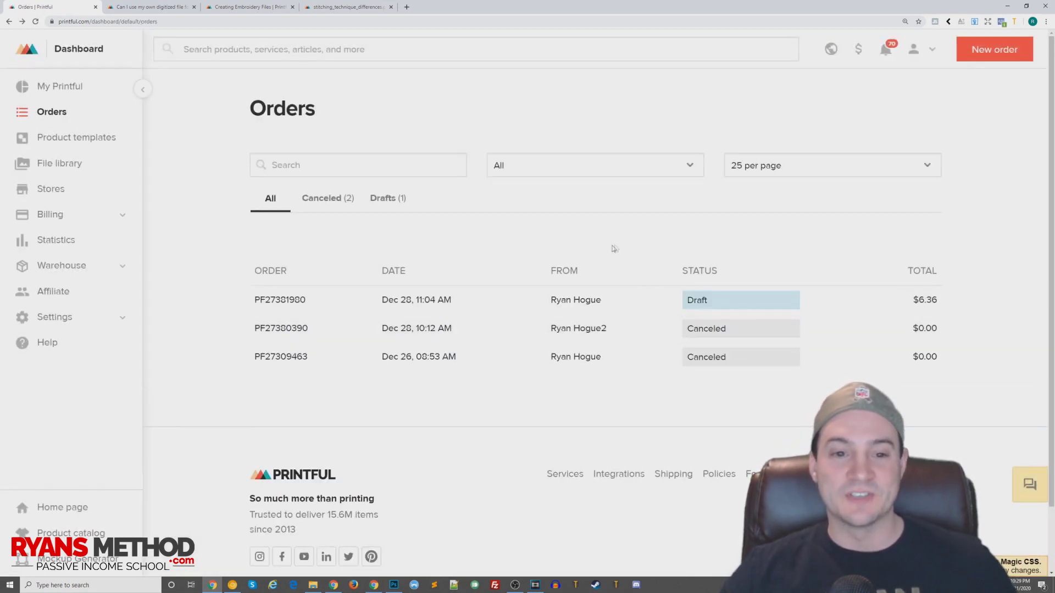
pyautogui.hotkey('alt', 'Left')
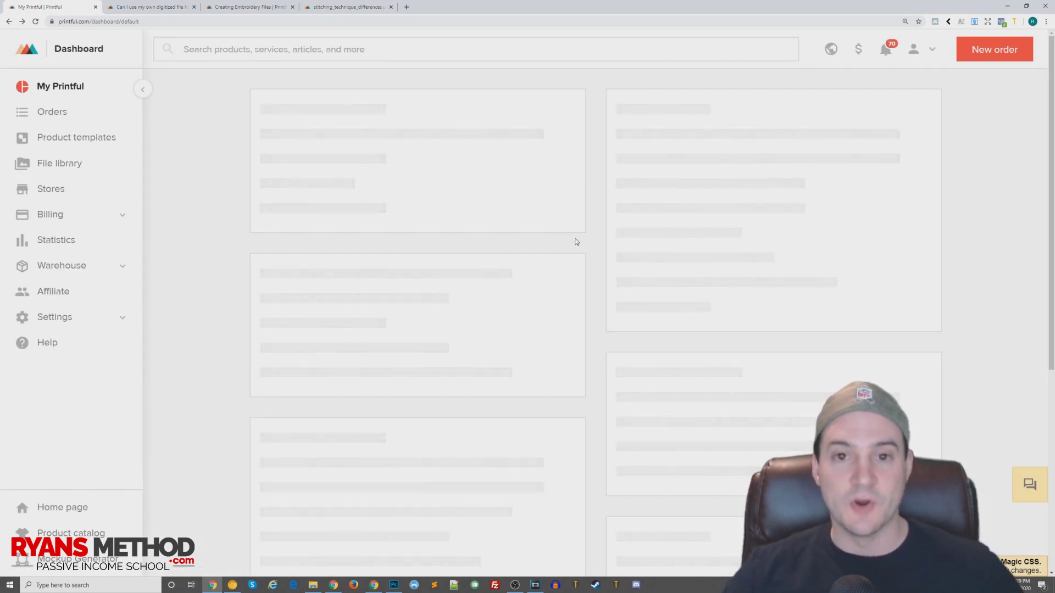
pyautogui.click(55, 115)
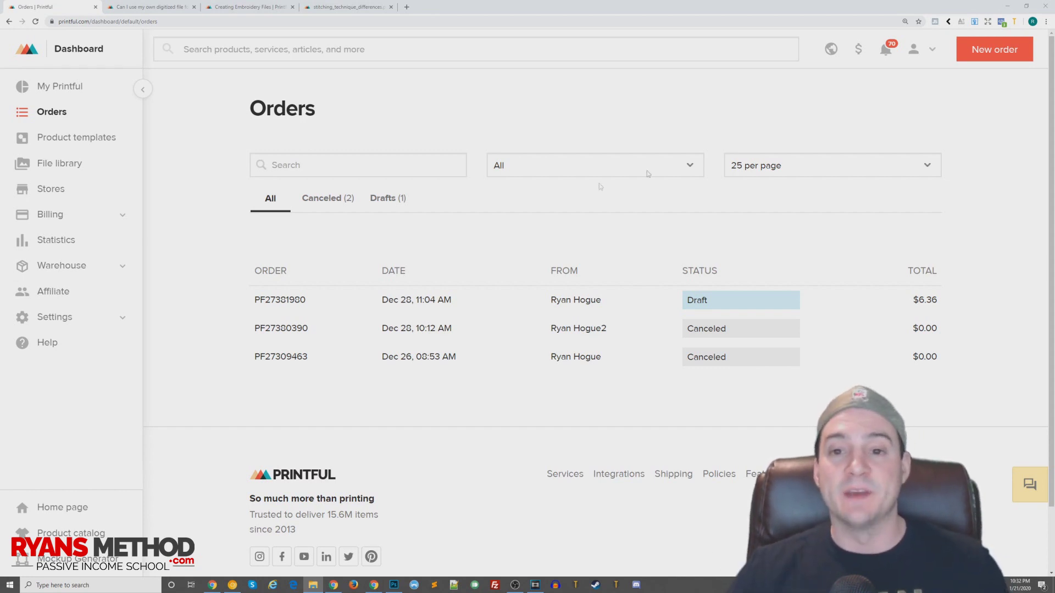
# Step: Start a new sample order and open the new products catalog to add an item
pyautogui.click(992, 55)
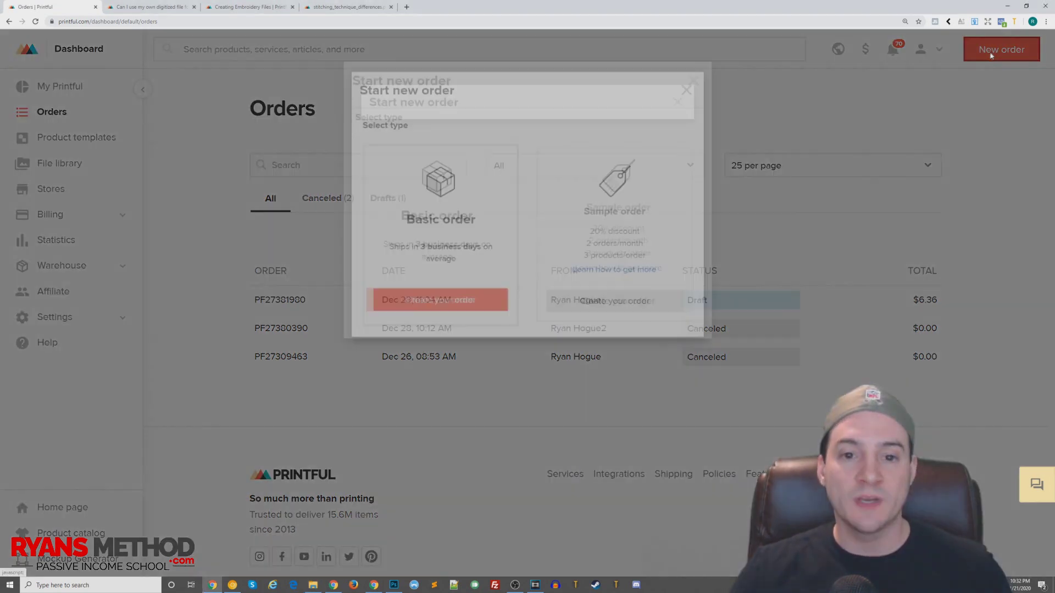
pyautogui.click(616, 300)
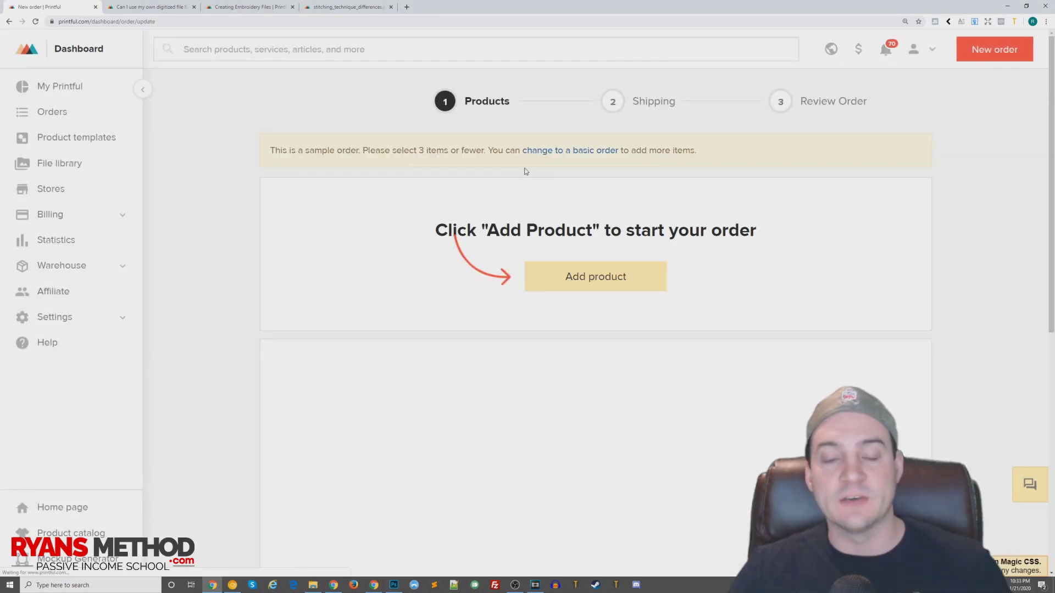
pyautogui.click(596, 277)
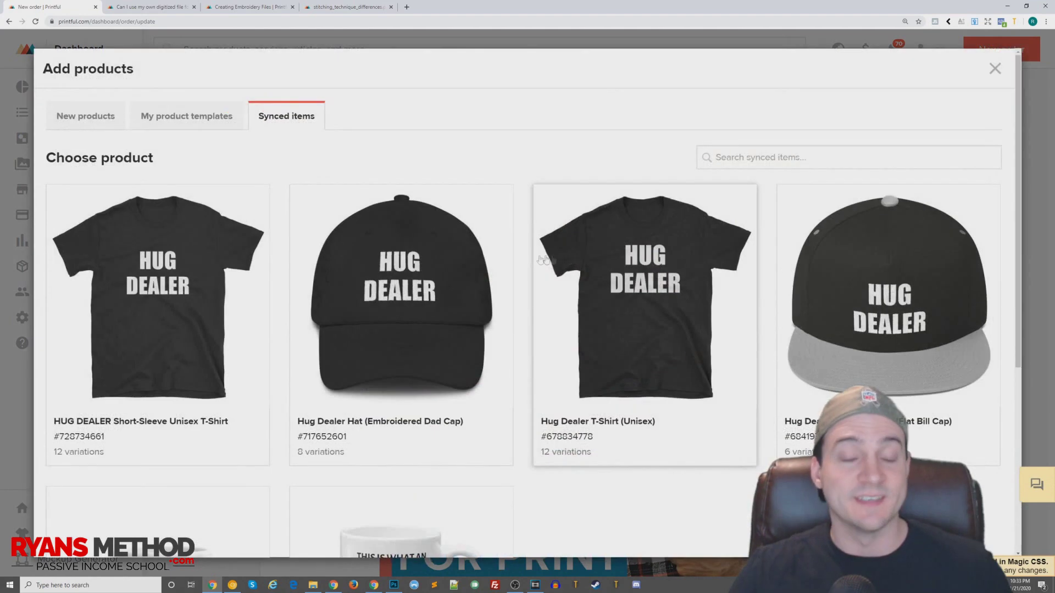
pyautogui.click(86, 122)
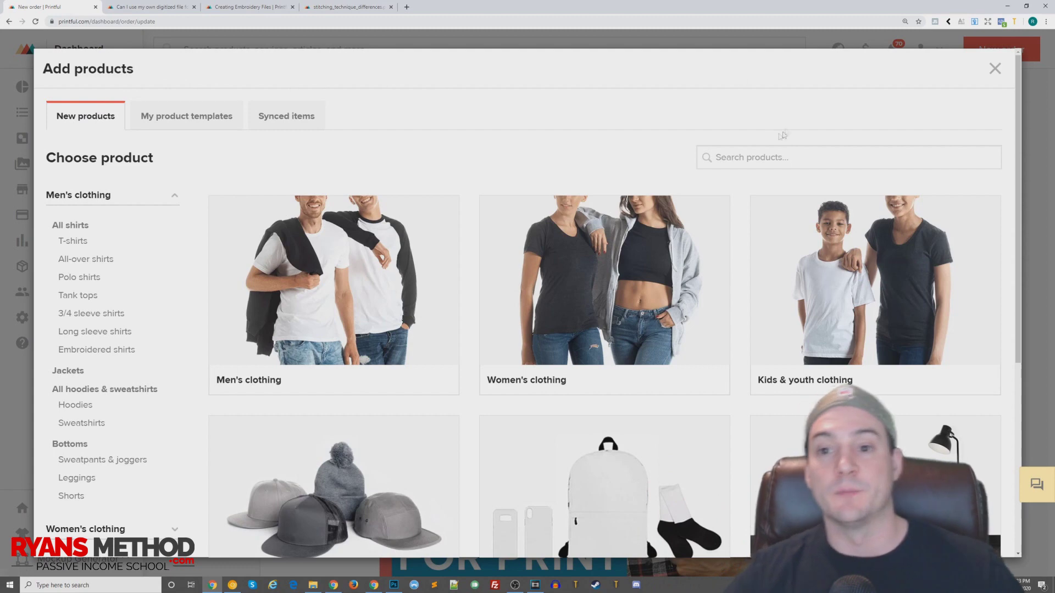
# Step: Search the new products for "embroid"
pyautogui.click(740, 157)
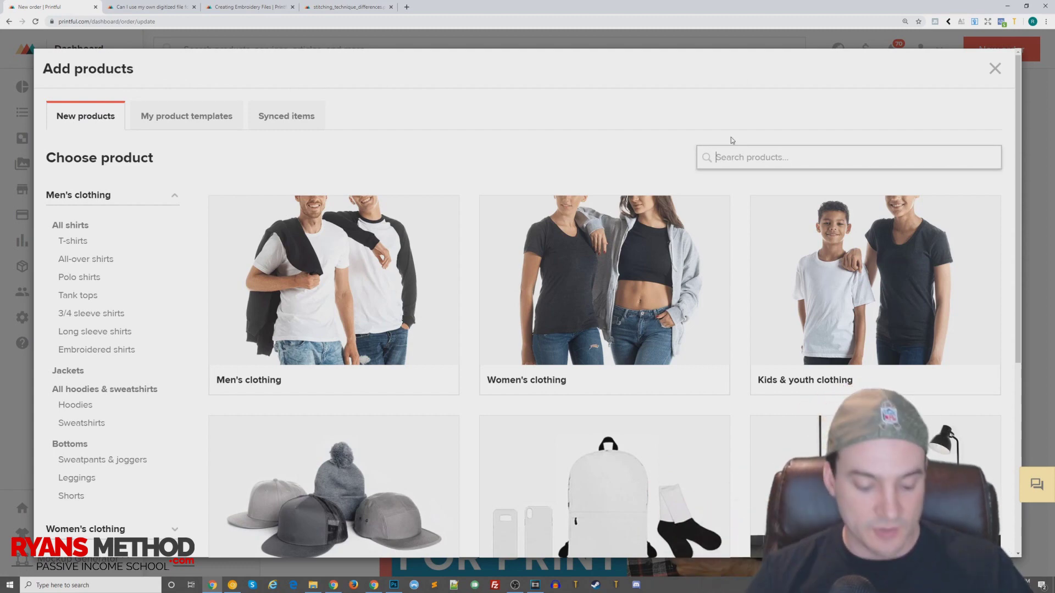
pyautogui.write('embroid')
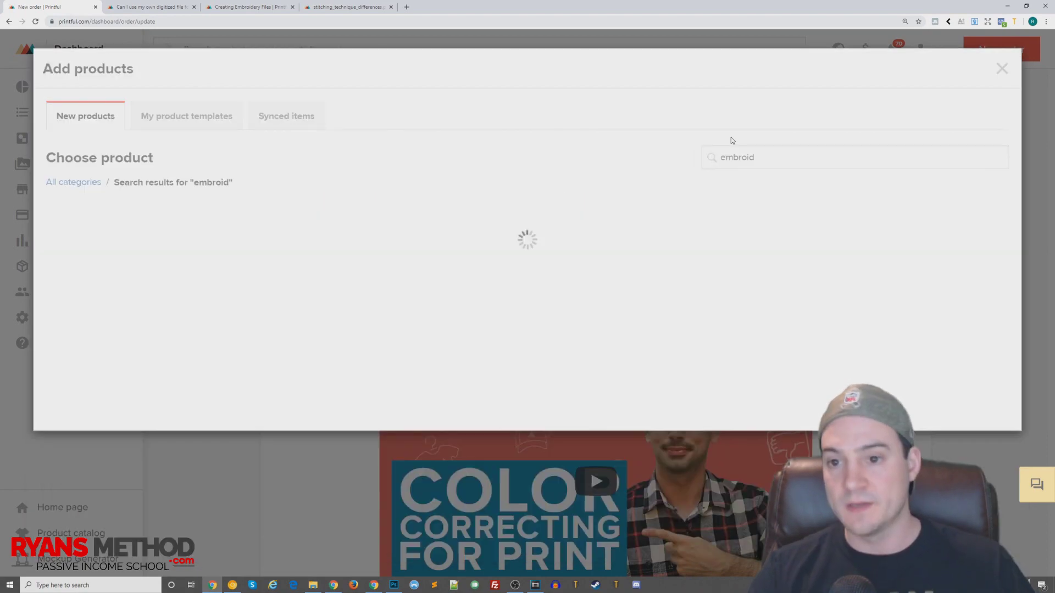
pyautogui.press('Return')
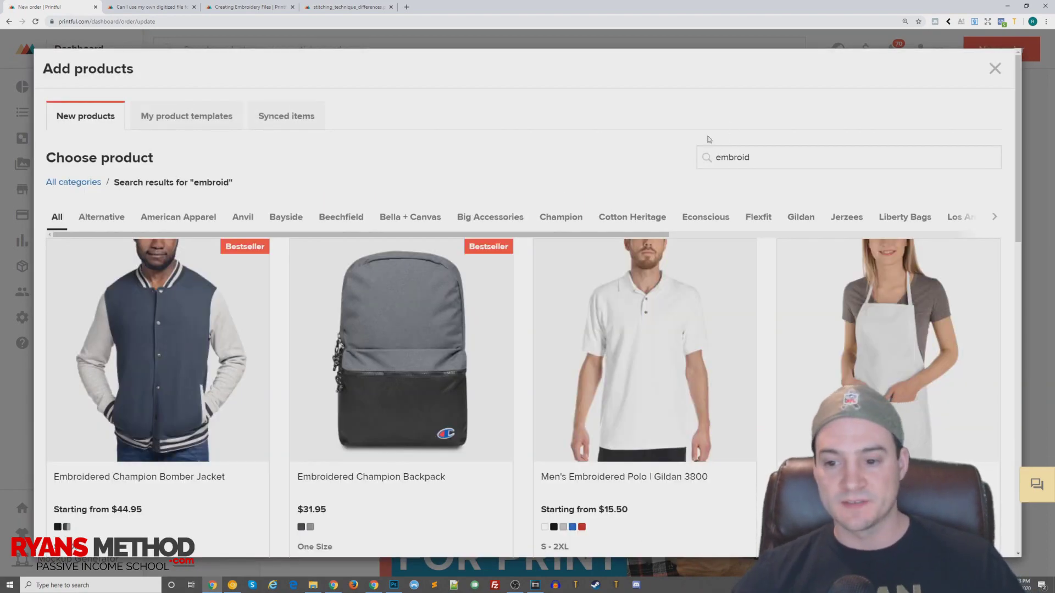
# Step: Browse the embroidery products in the search results, checking their prices, colors, sizes and fulfillment times
pyautogui.scroll(-2, 206, 325)
pyautogui.scroll(-1, 206, 326)
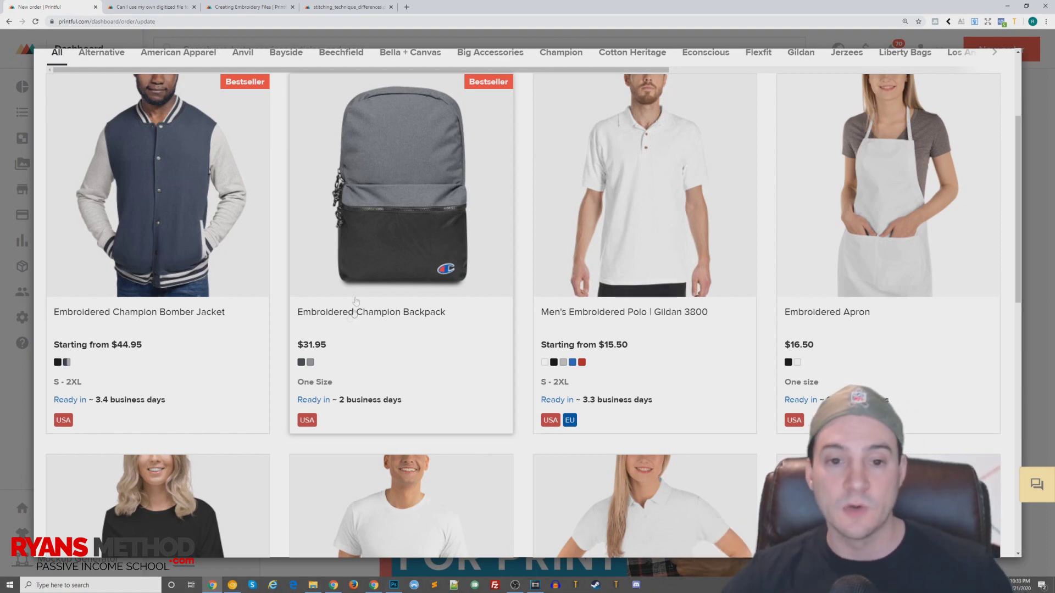
pyautogui.scroll(-1, 417, 209)
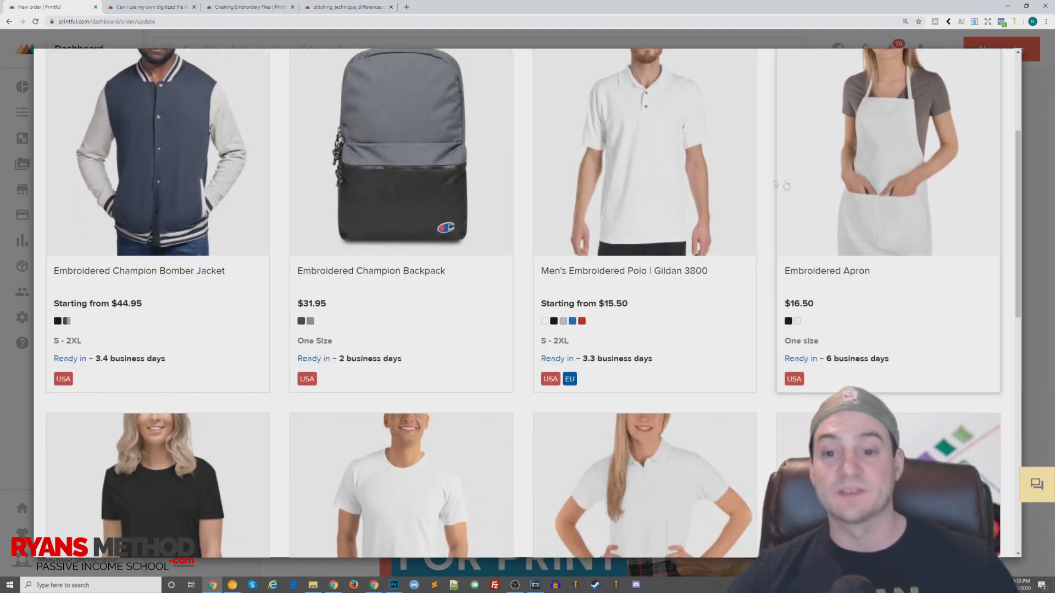
pyautogui.scroll(-1, 714, 220)
pyautogui.scroll(2, 881, 208)
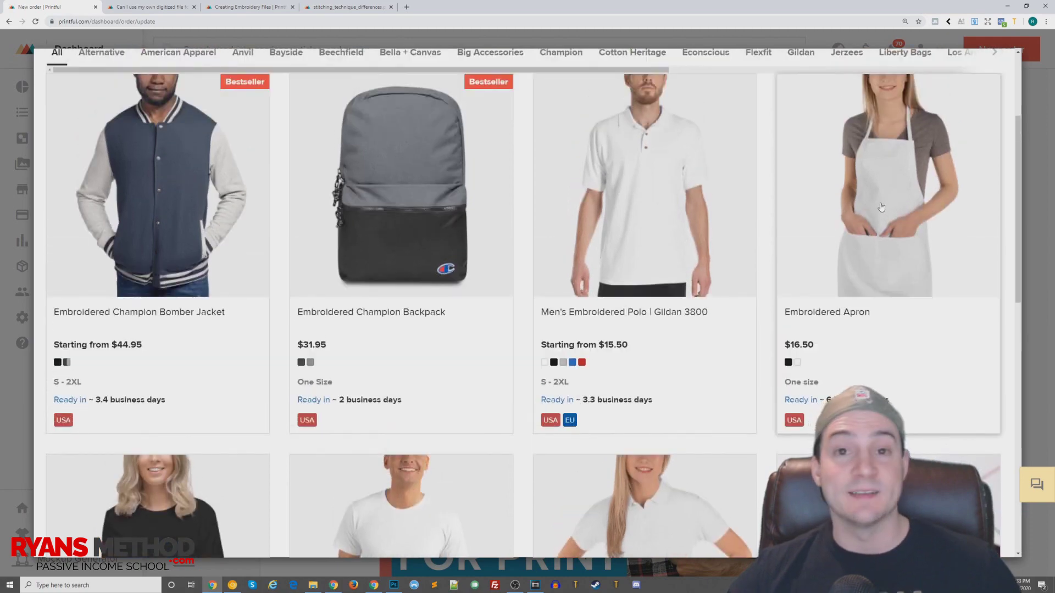
pyautogui.scroll(-7, 828, 203)
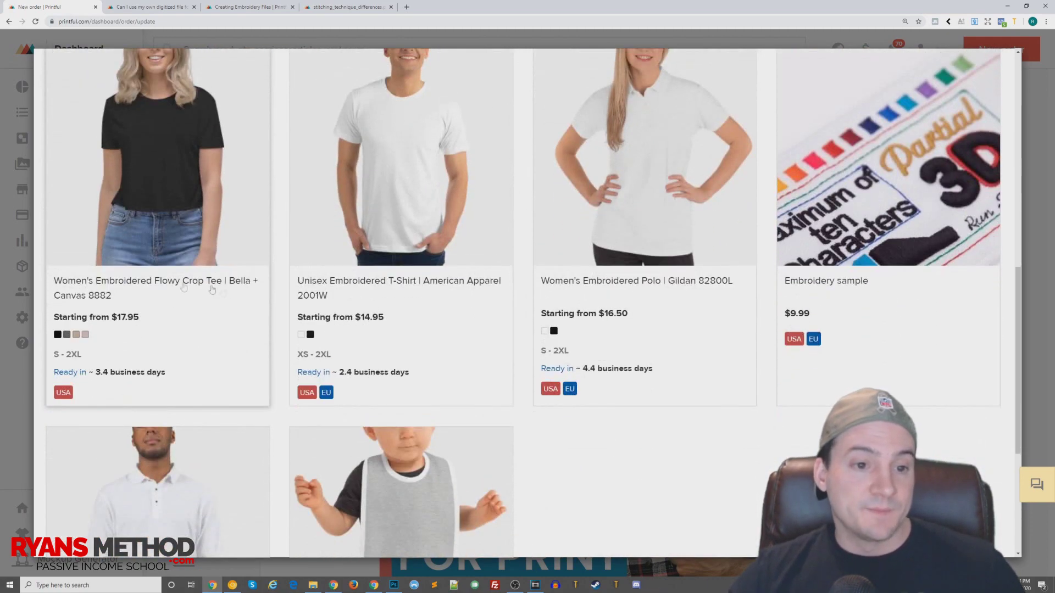
pyautogui.scroll(-3, 215, 291)
pyautogui.scroll(2, 929, 231)
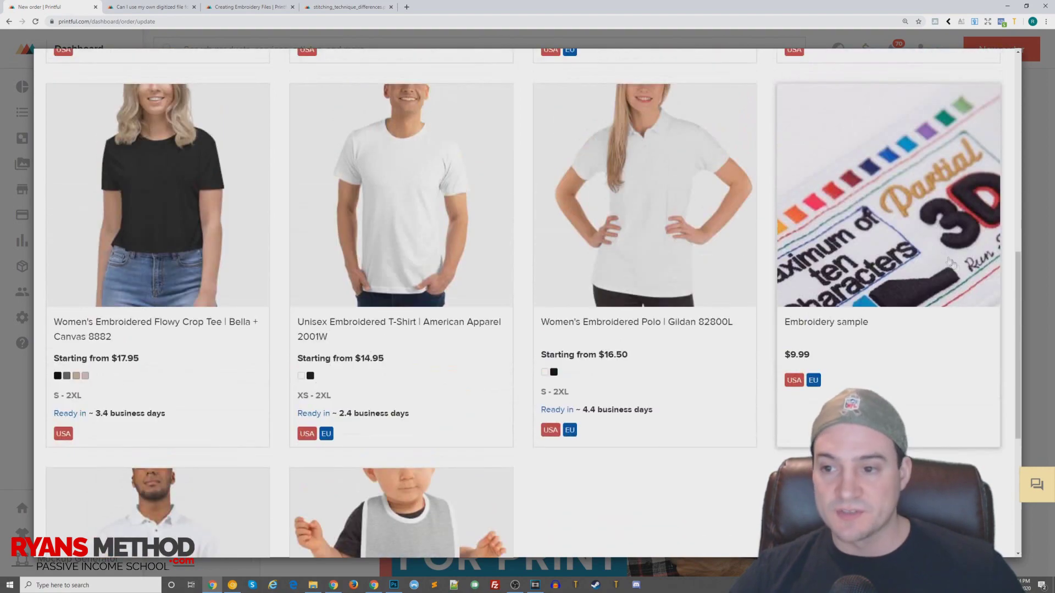
pyautogui.scroll(-5, 880, 248)
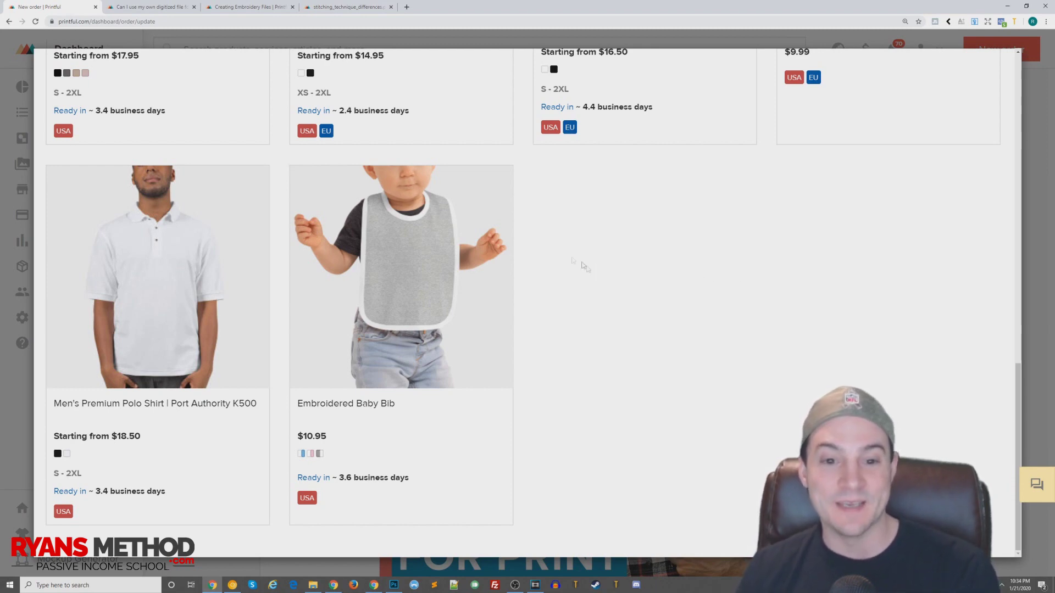
# Step: Choose the Embroidered Baby Bib and set its color to White / Pink
pyautogui.click(386, 212)
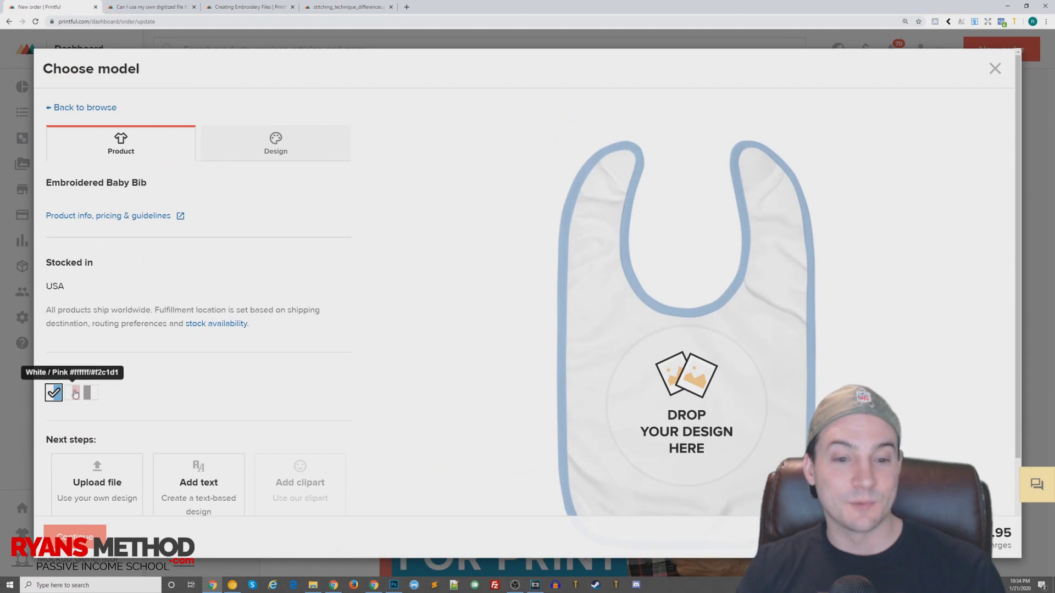
pyautogui.click(72, 392)
pyautogui.scroll(-1, 341, 264)
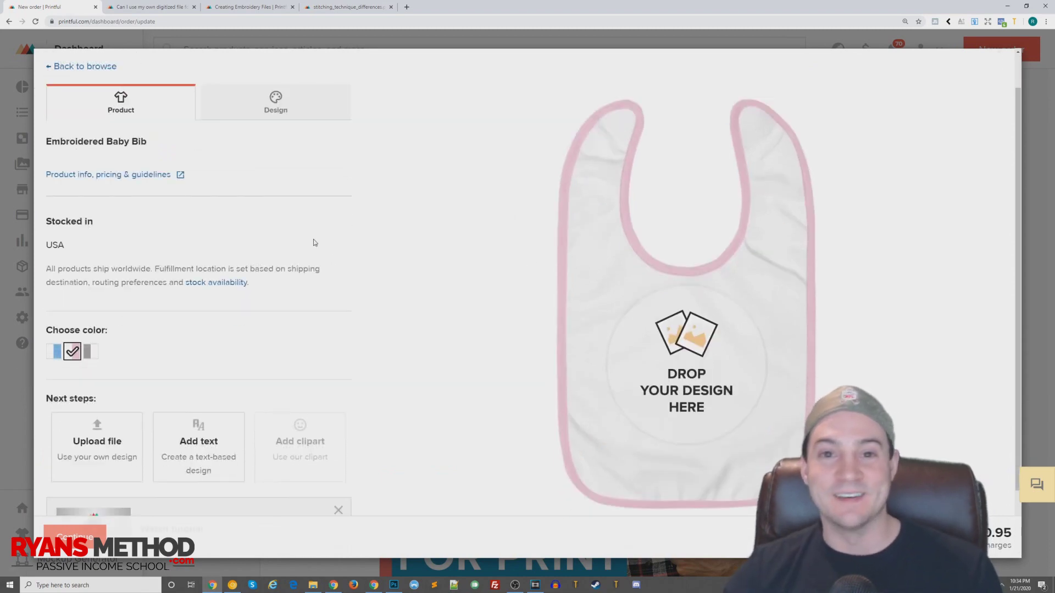